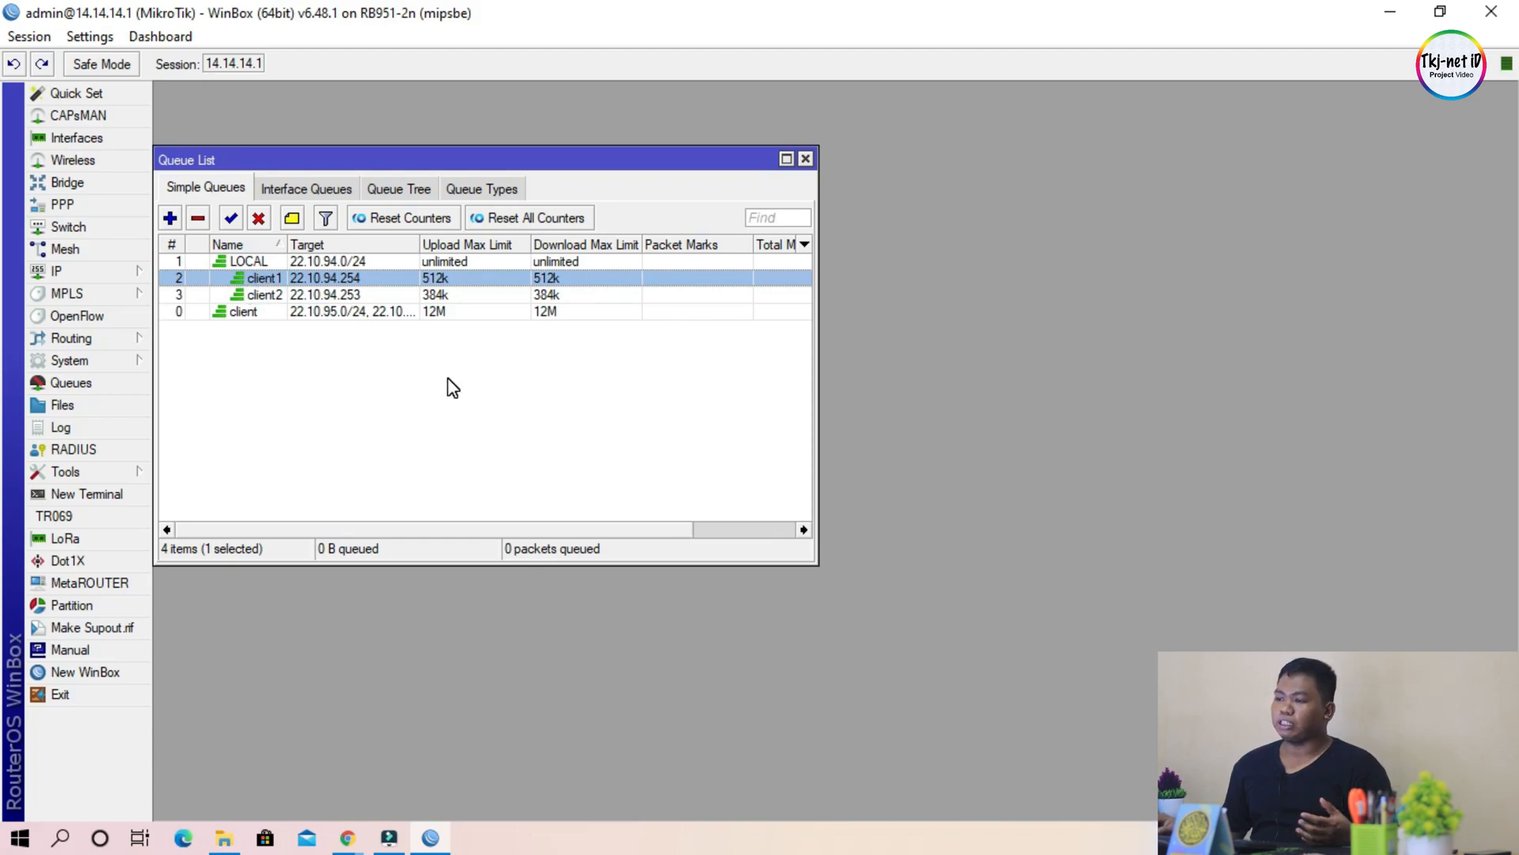
Step: Open the router's Graphing tool and widen its window until all rule and graph categories fit
{"action": "left_click_drag", "start_coordinate": [438, 163], "coordinate": [632, 152]}
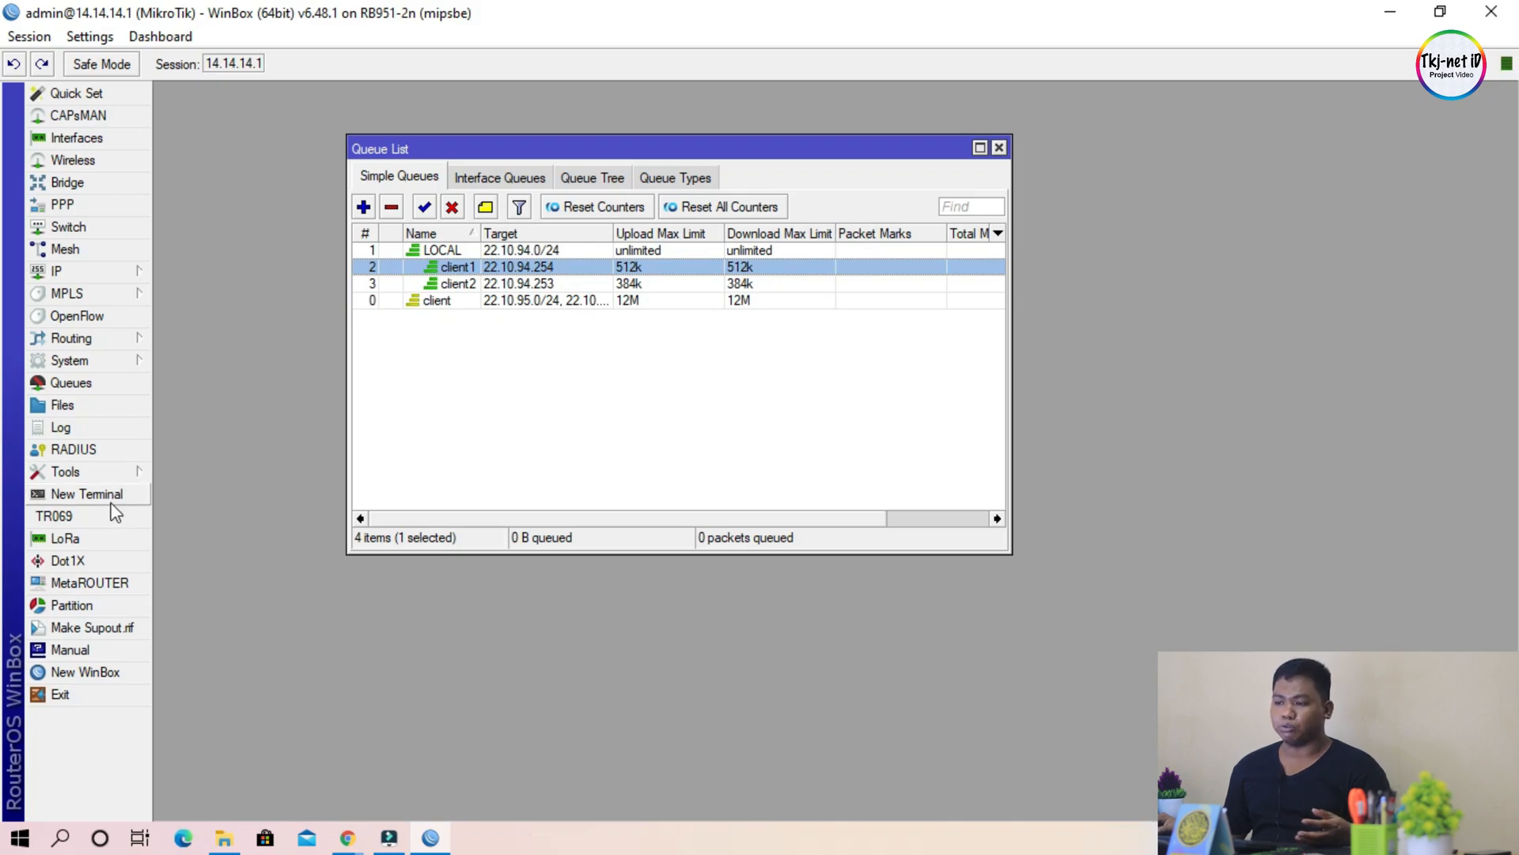
{"action": "left_click", "coordinate": [79, 471]}
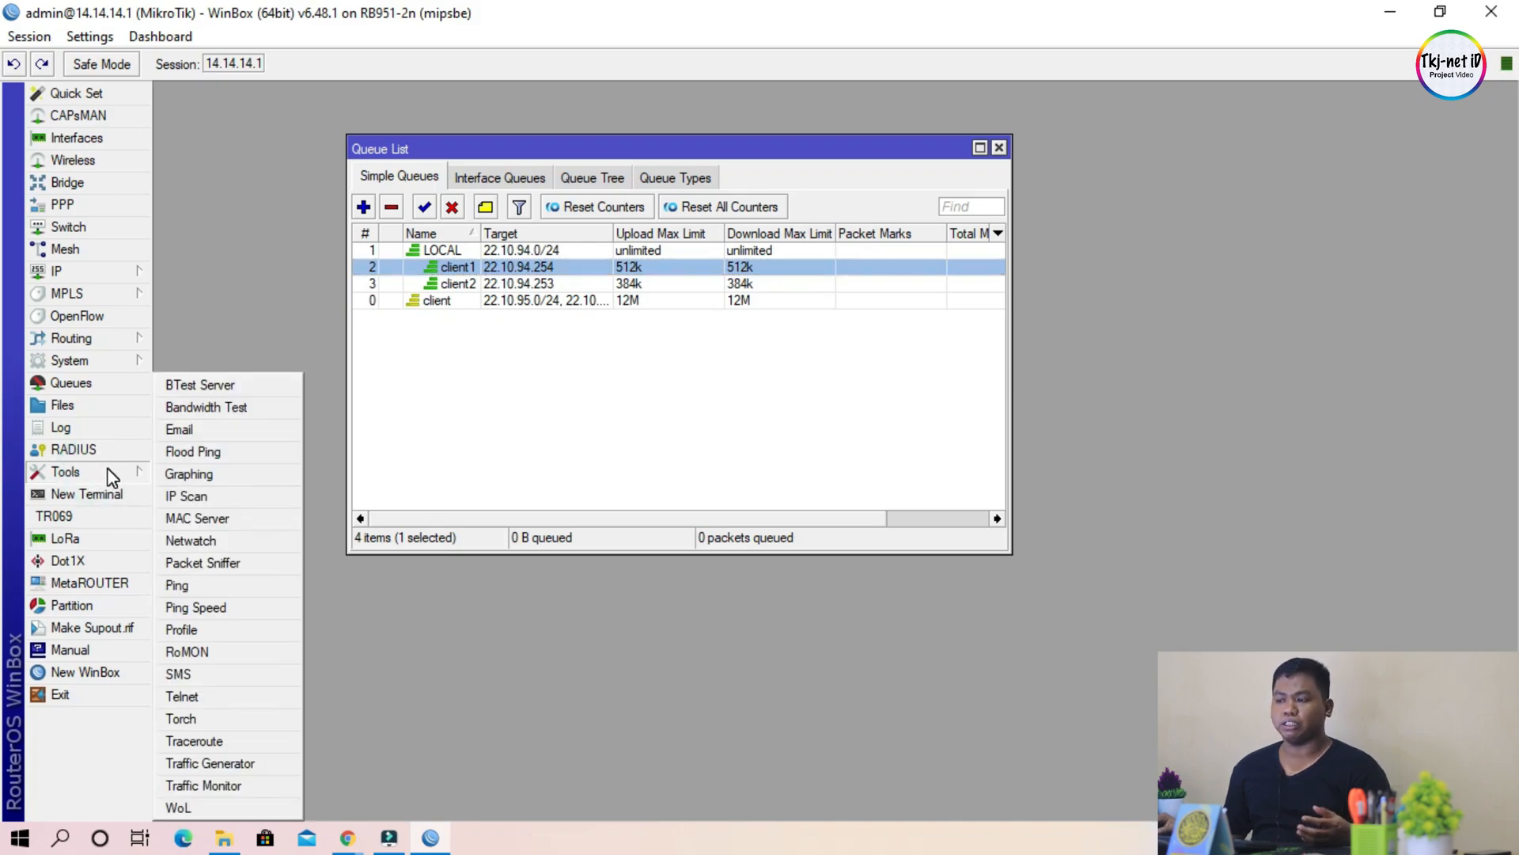
{"action": "left_click", "coordinate": [238, 475]}
{"action": "left_click", "coordinate": [340, 164]}
{"action": "left_click", "coordinate": [345, 163]}
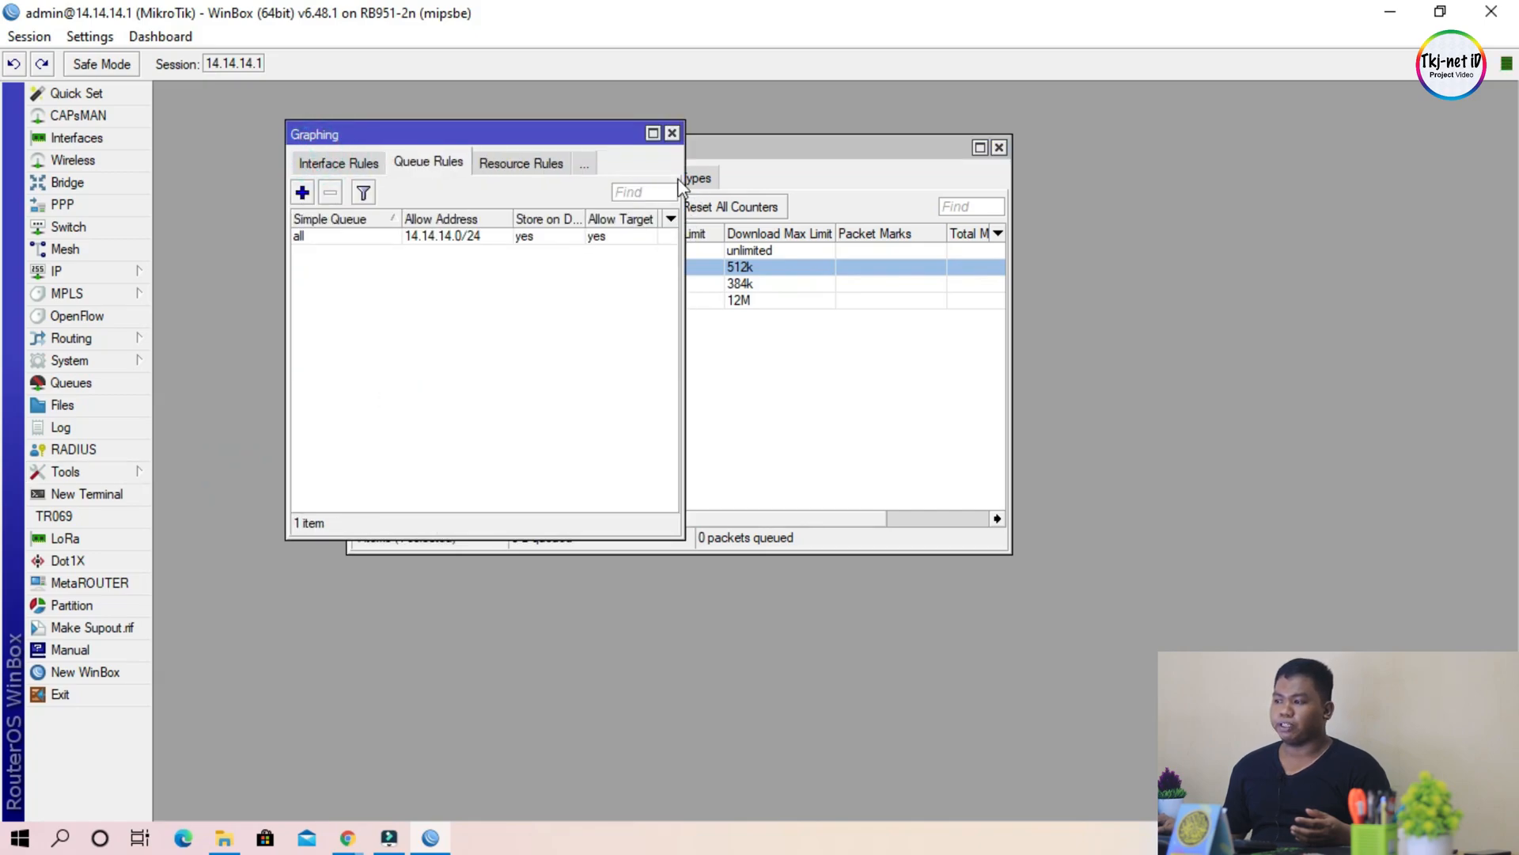
{"action": "left_click_drag", "start_coordinate": [686, 176], "coordinate": [1133, 186]}
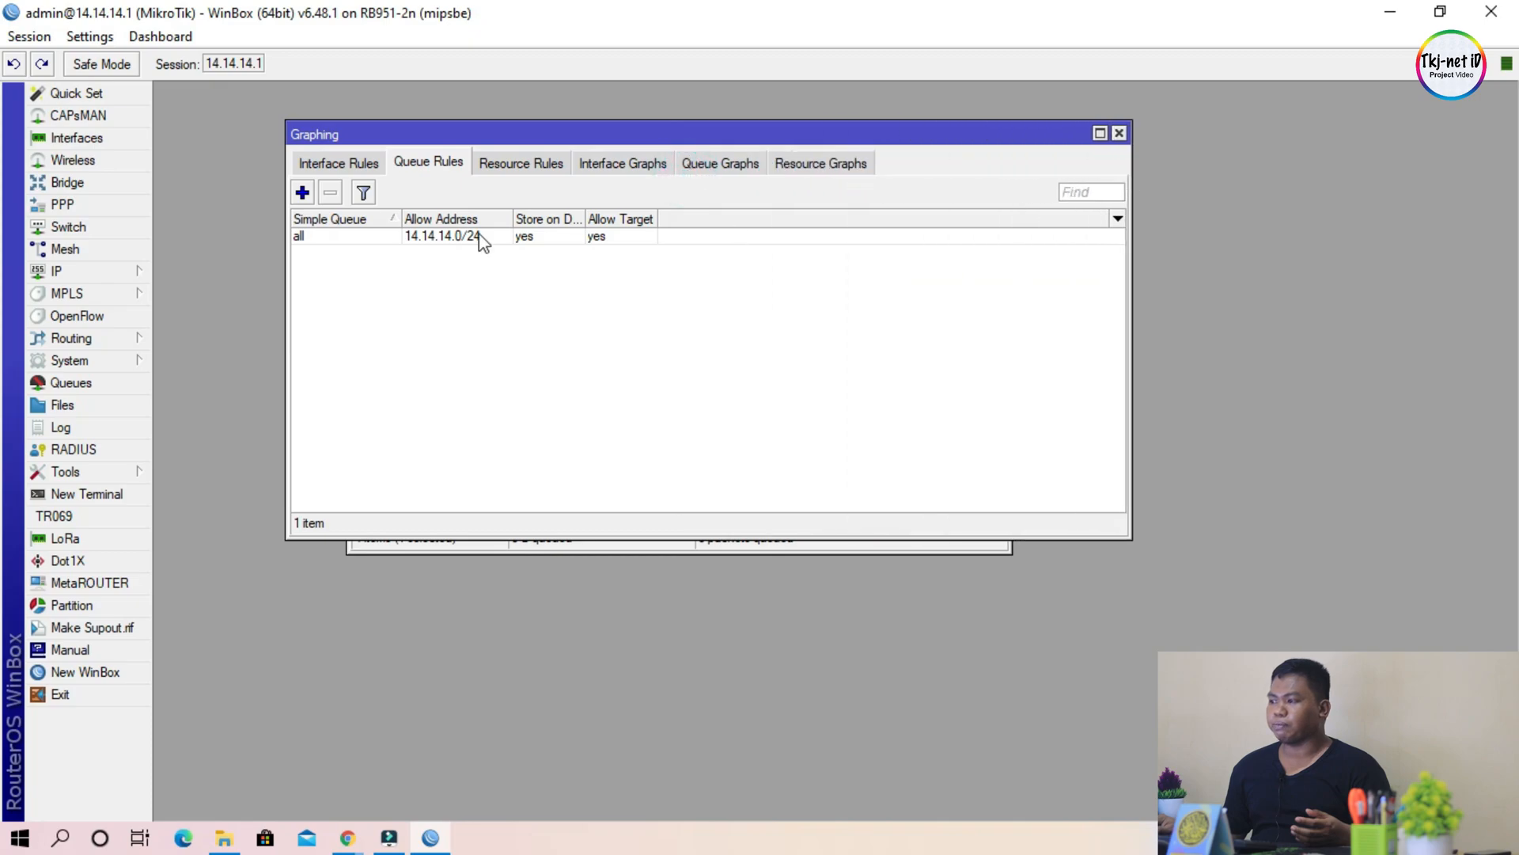
Step: Display the interface graphing rules and look over the existing entry for all interfaces
{"action": "left_click", "coordinate": [340, 166]}
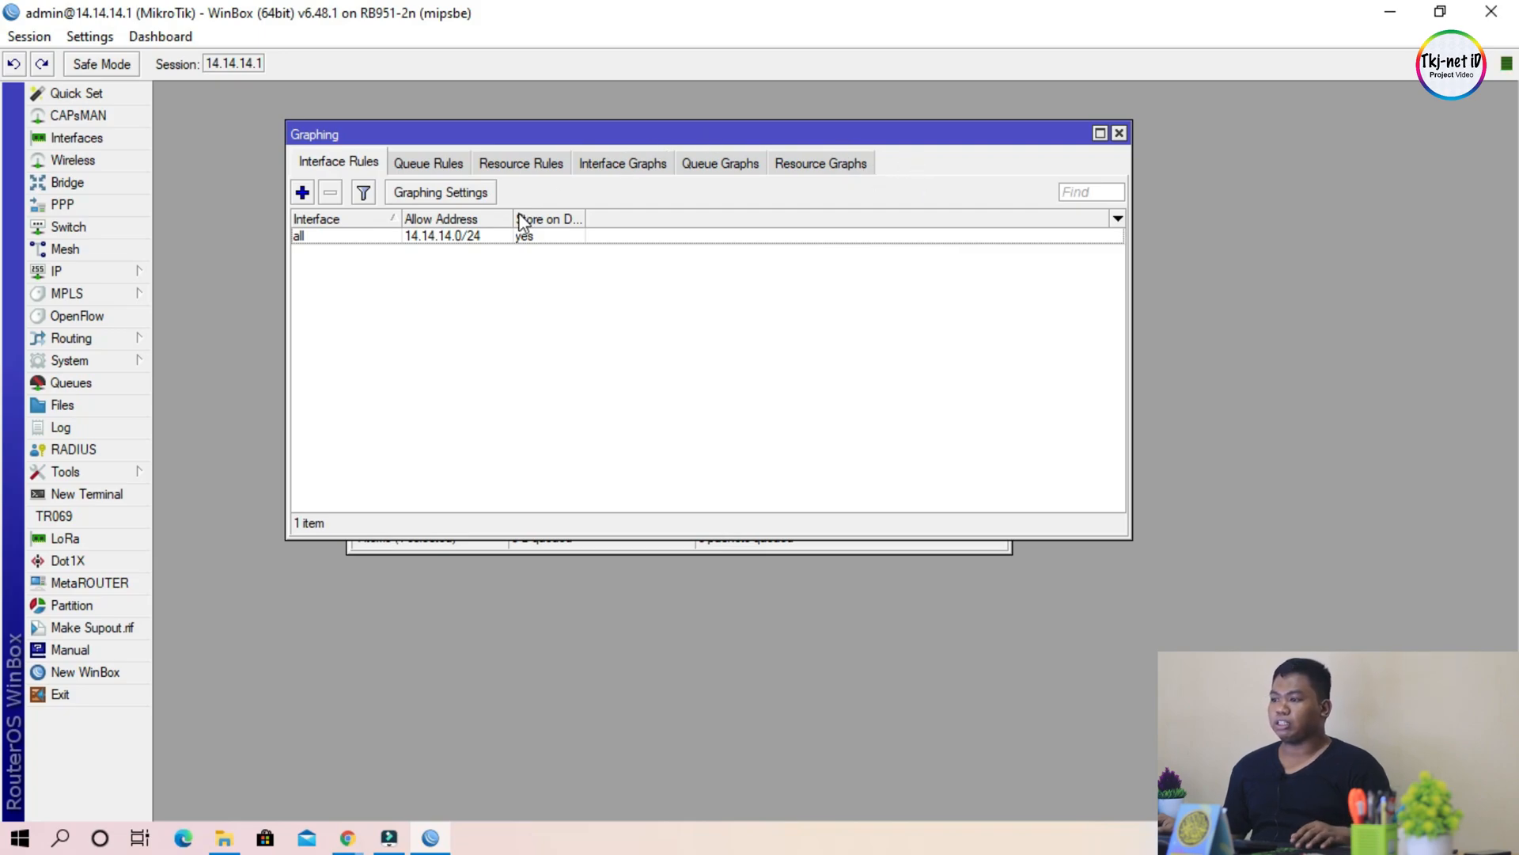
{"action": "left_click", "coordinate": [520, 315]}
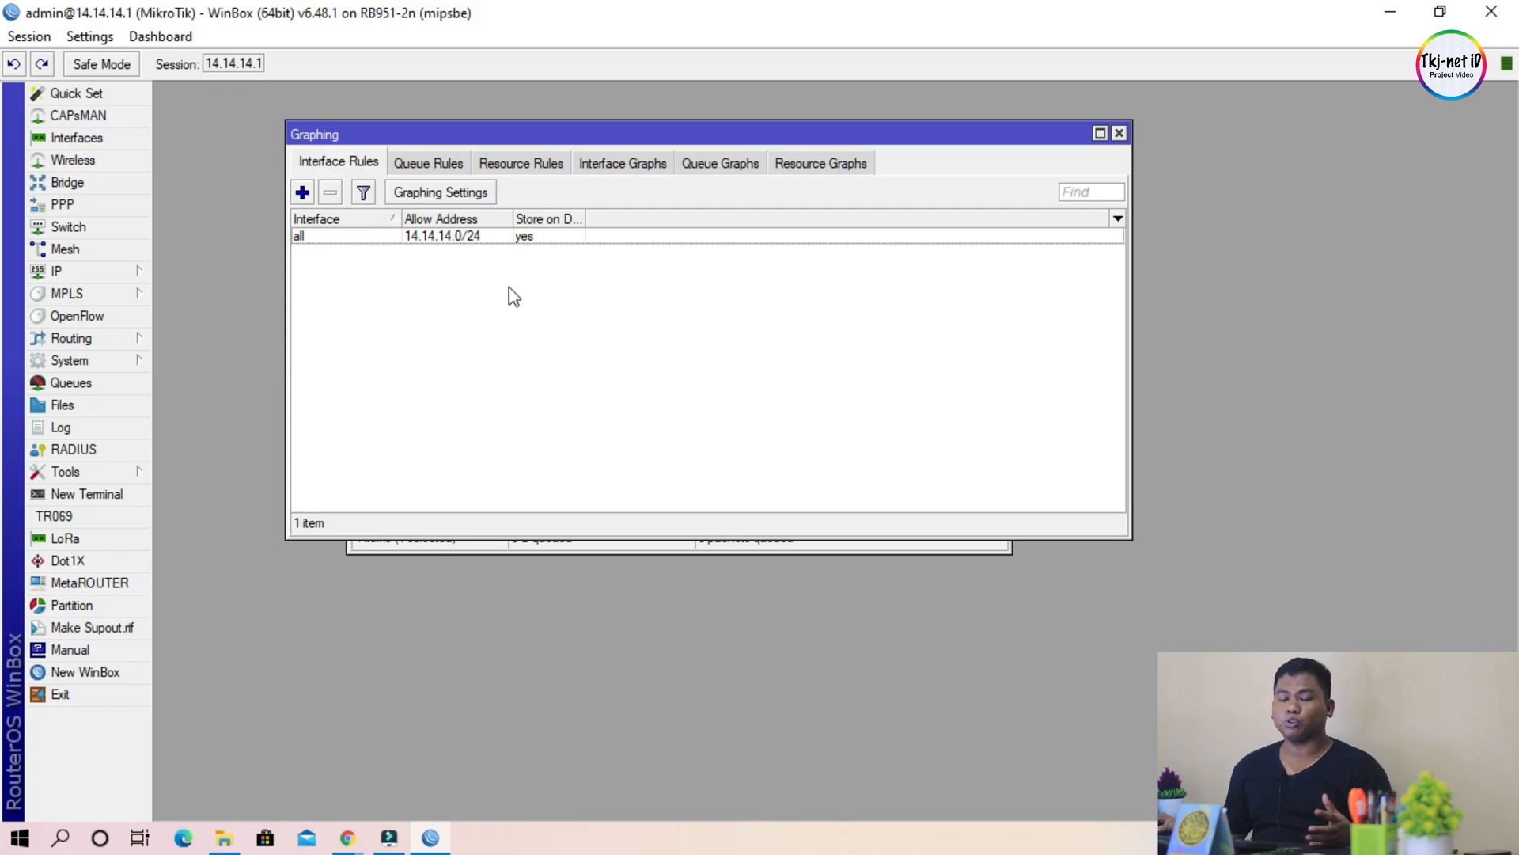
{"action": "left_click", "coordinate": [383, 236]}
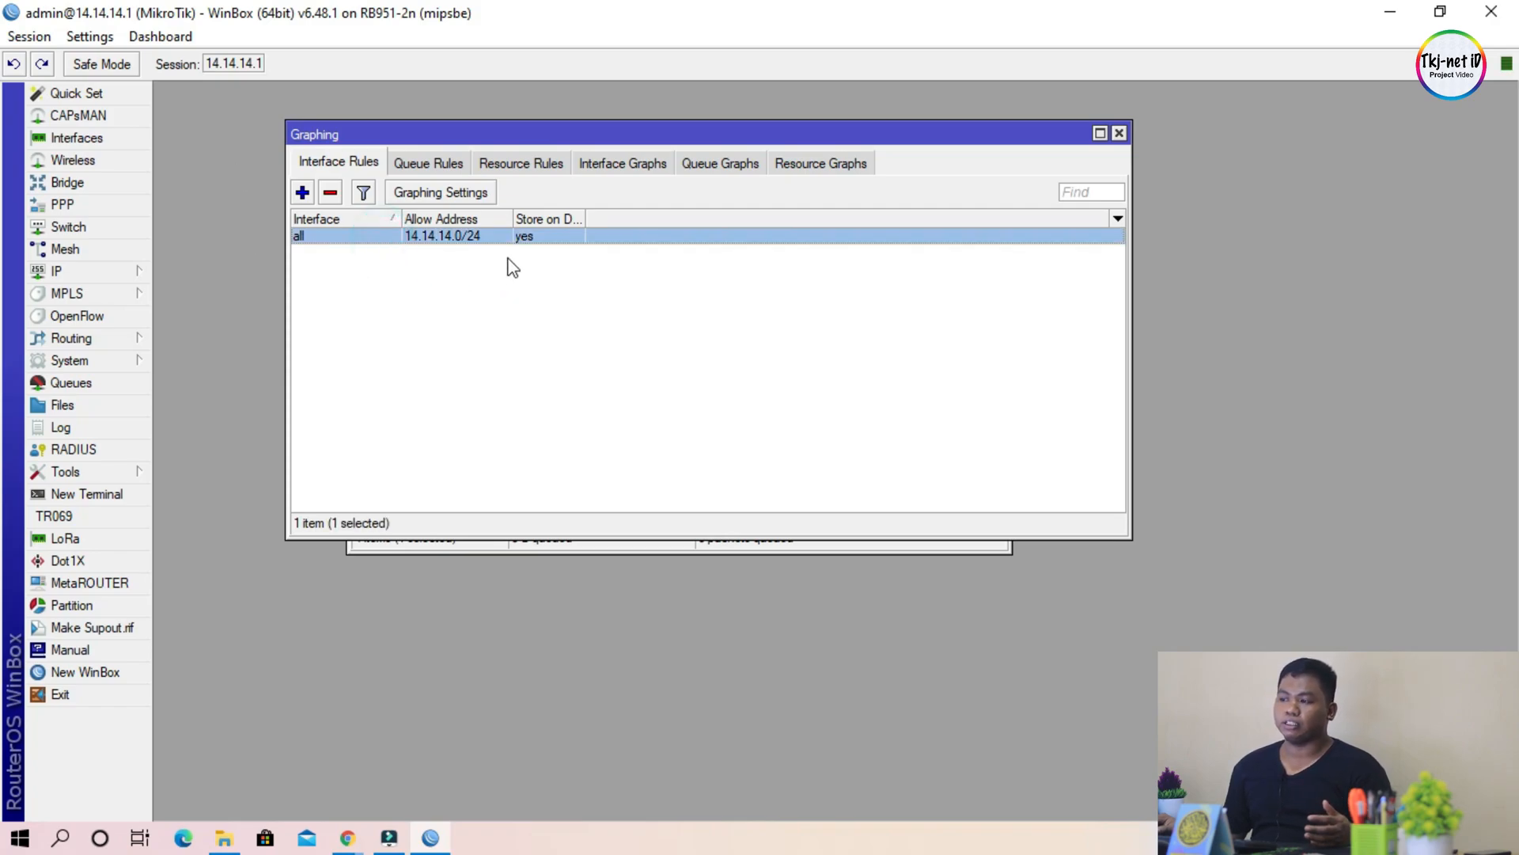
{"action": "left_click", "coordinate": [513, 348]}
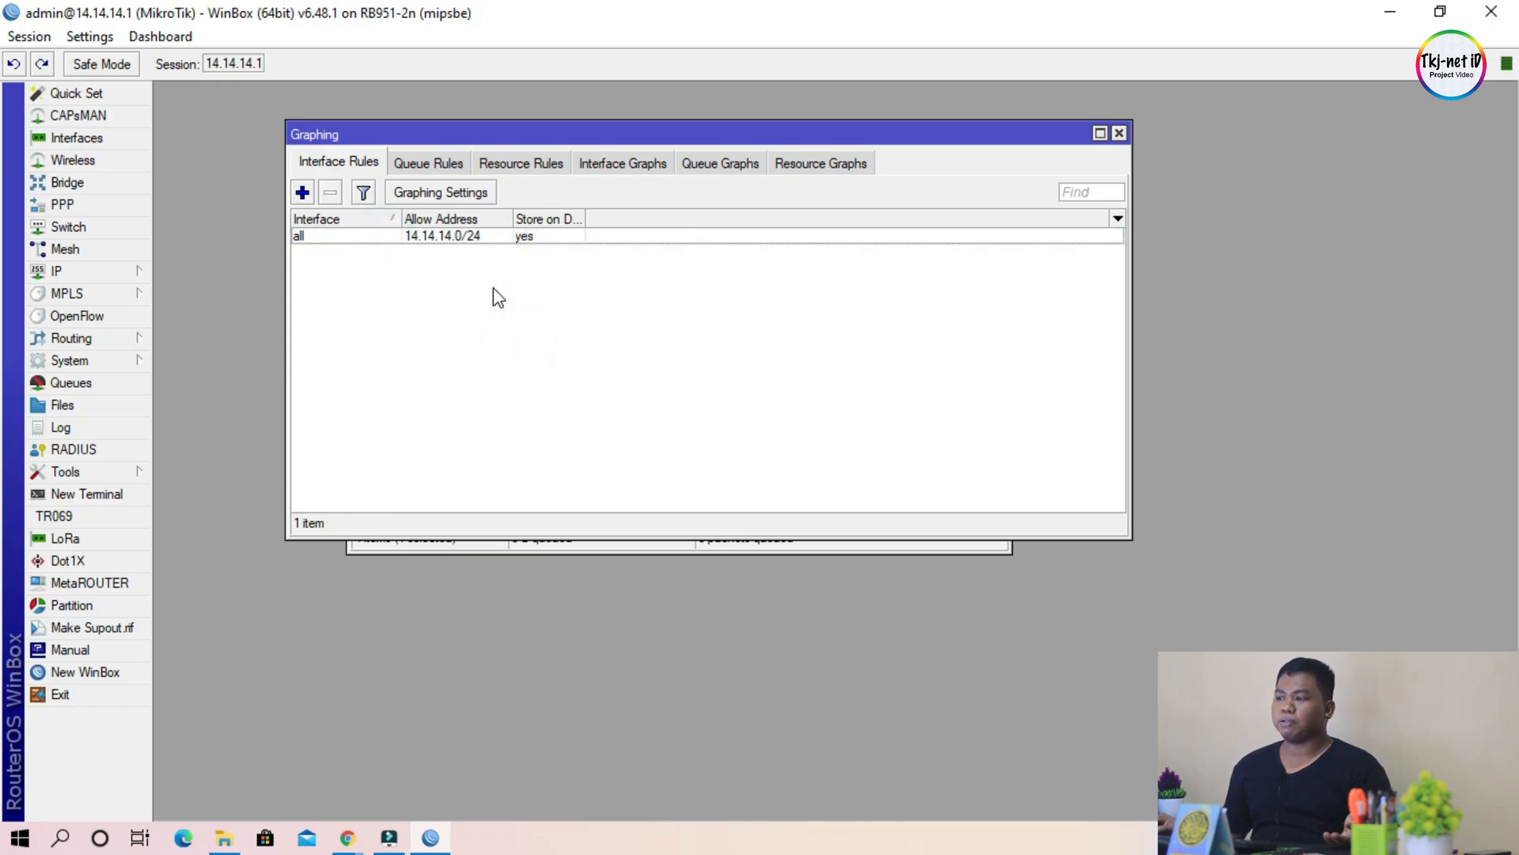
{"action": "left_click", "coordinate": [301, 193]}
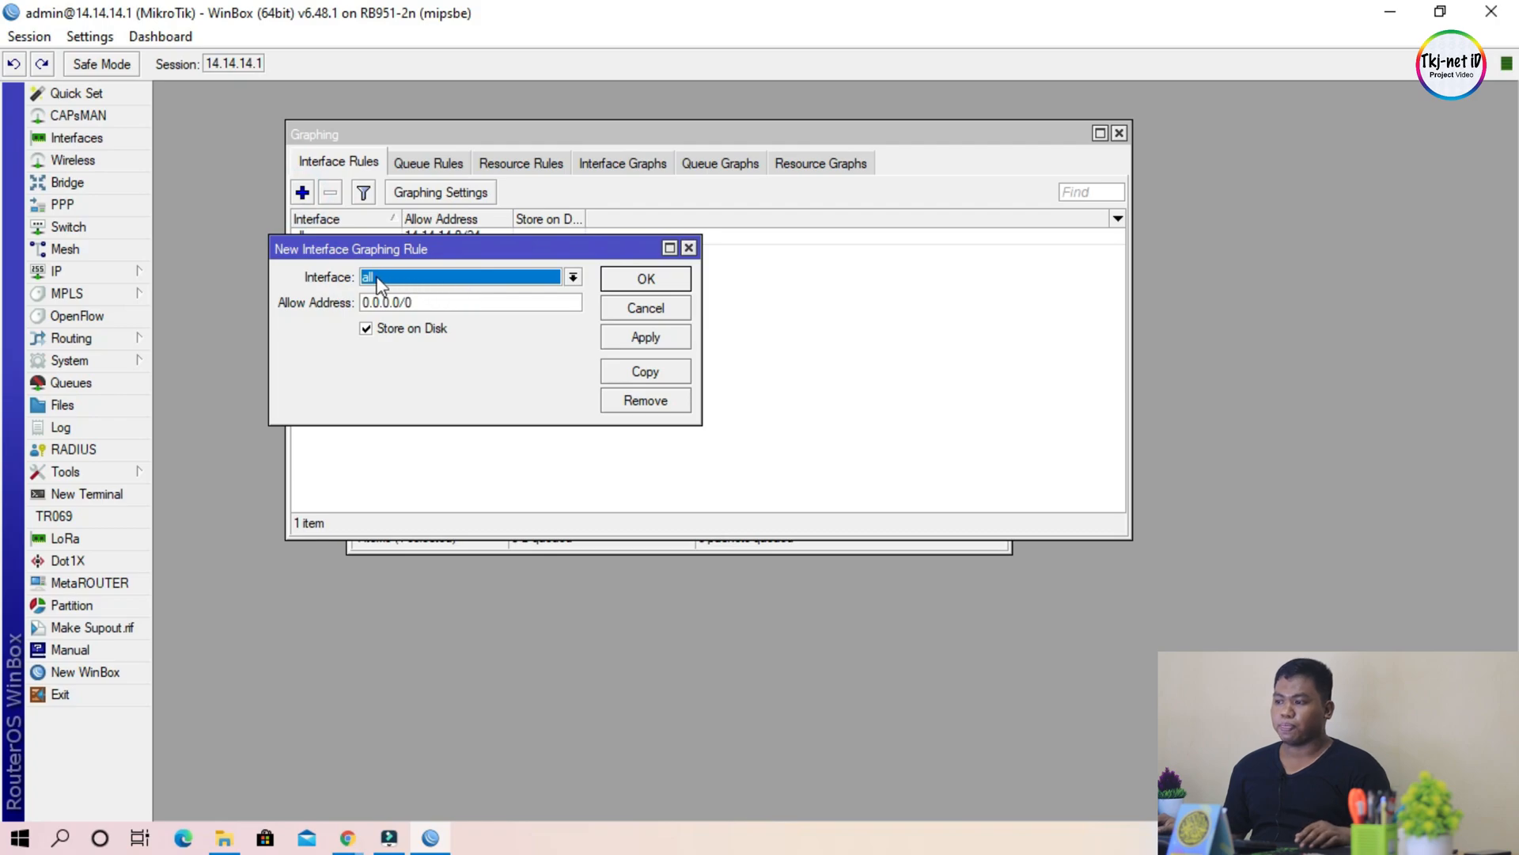
{"action": "double_click", "coordinate": [538, 306]}
{"action": "left_click", "coordinate": [491, 393]}
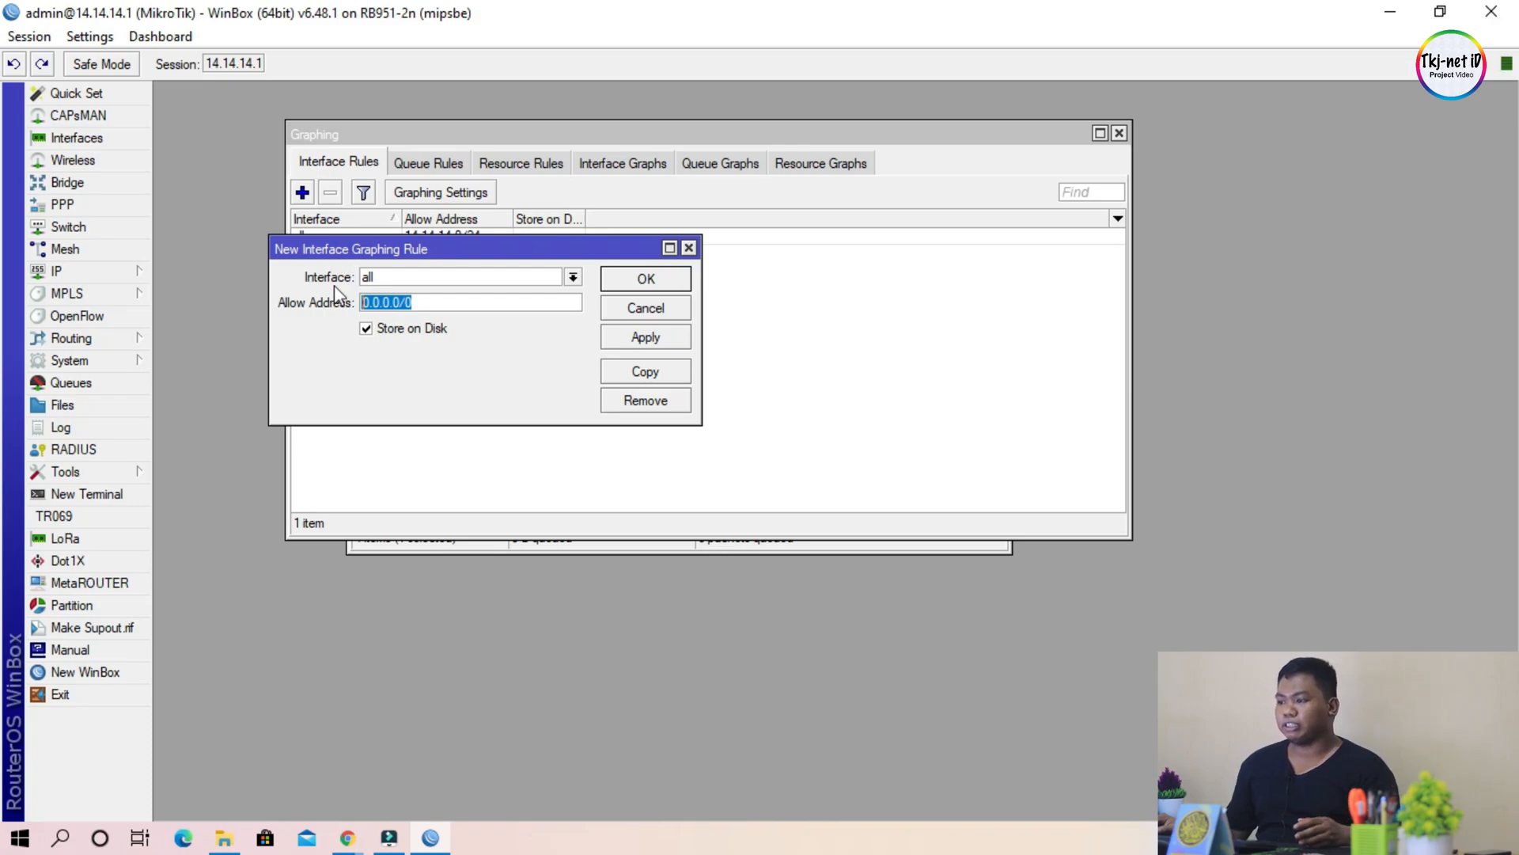
{"action": "left_click_drag", "start_coordinate": [471, 248], "coordinate": [859, 199]}
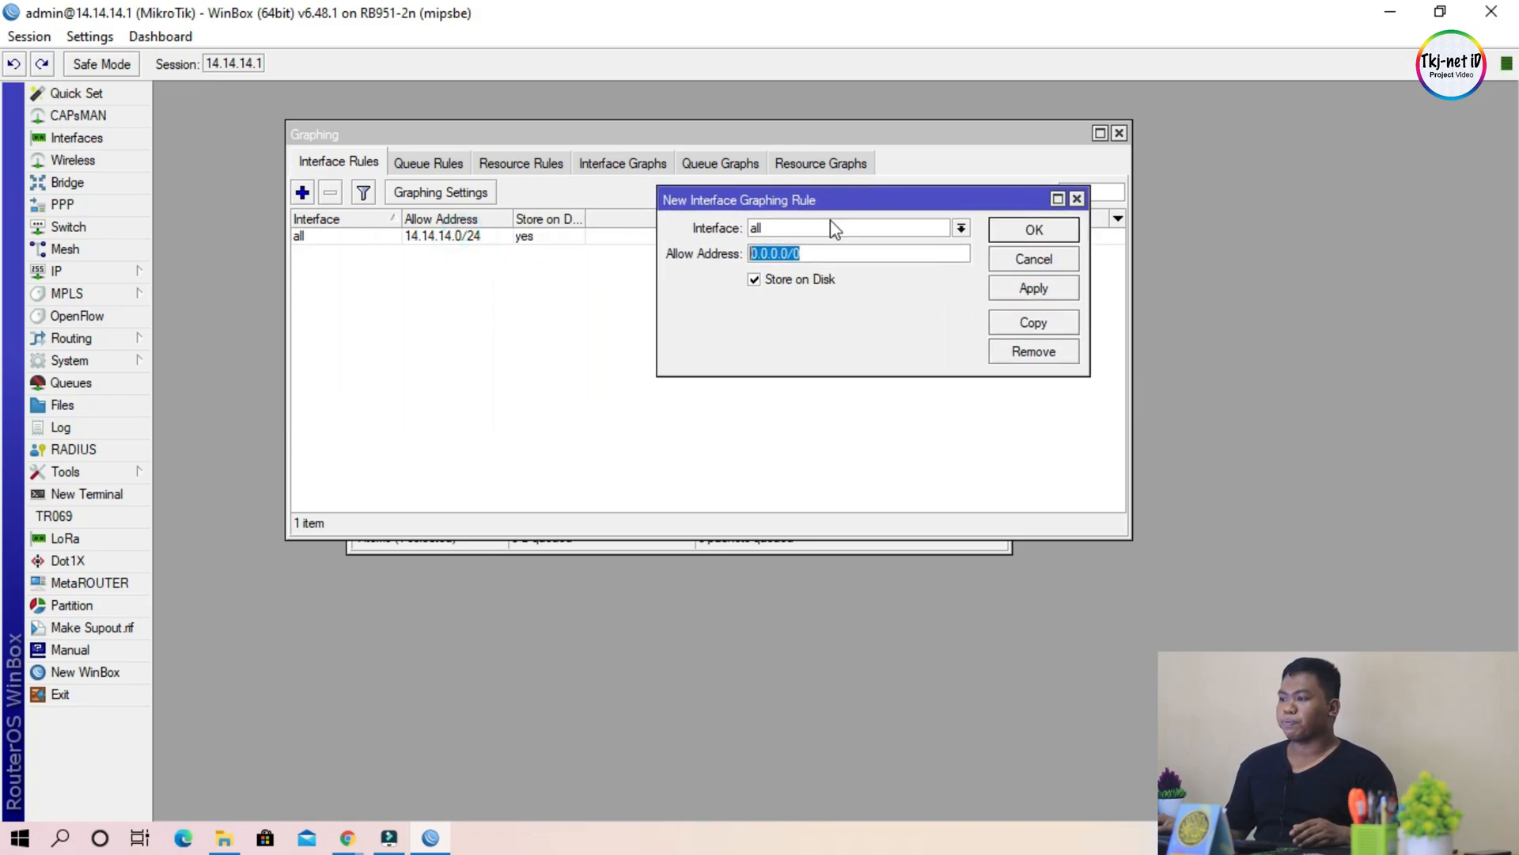
{"action": "double_click", "coordinate": [865, 256]}
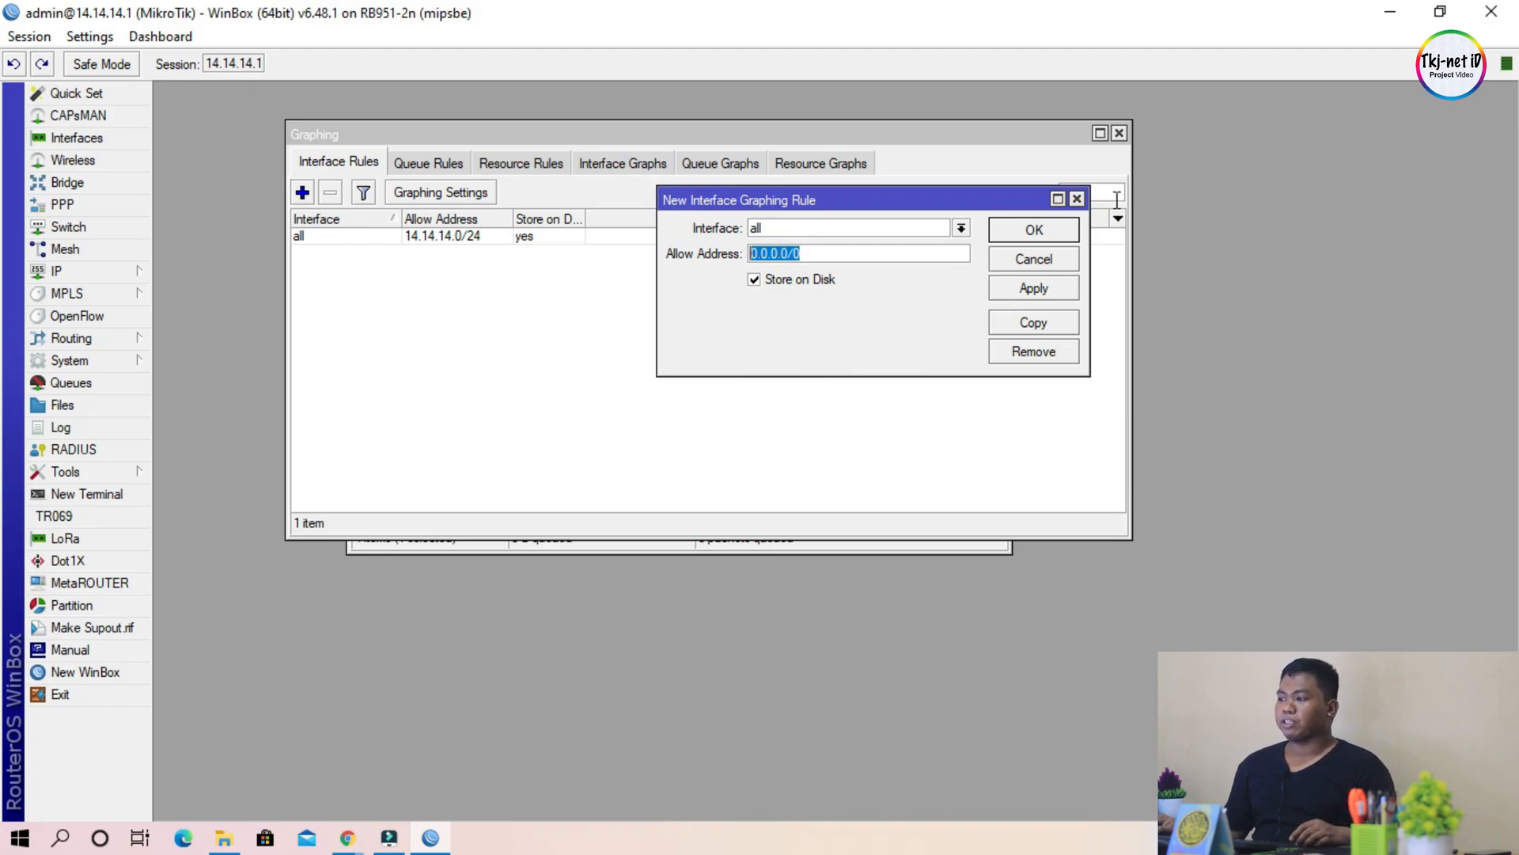
{"action": "left_click", "coordinate": [1077, 198]}
{"action": "left_click", "coordinate": [780, 308]}
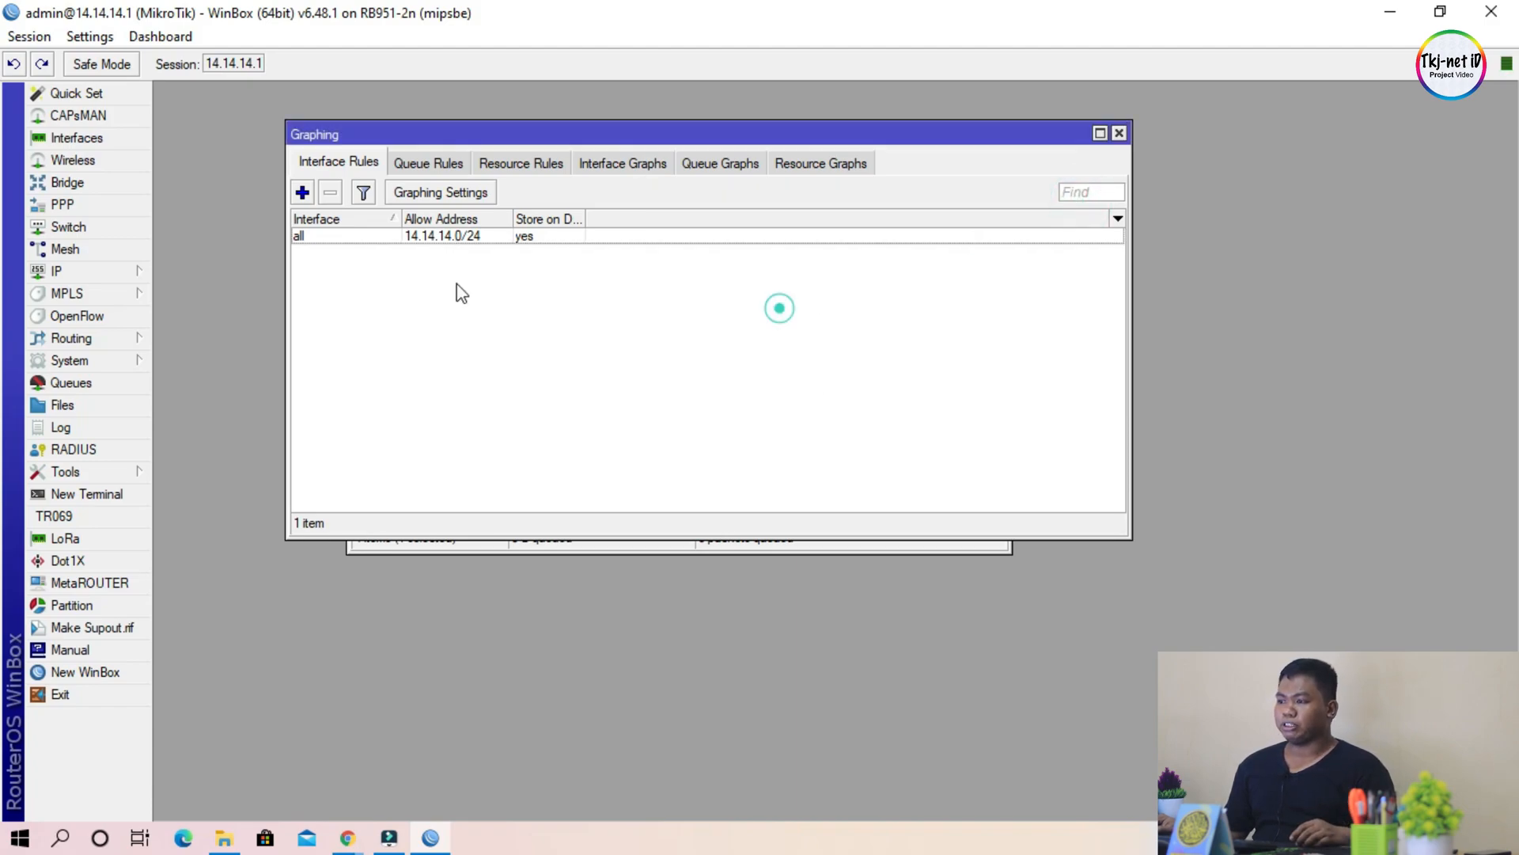
Step: Review the allowed address and Store on Disk setting of the existing interface graphing rule, leaving Store on Disk enabled, and close the rule
{"action": "double_click", "coordinate": [331, 237]}
{"action": "left_click", "coordinate": [901, 278]}
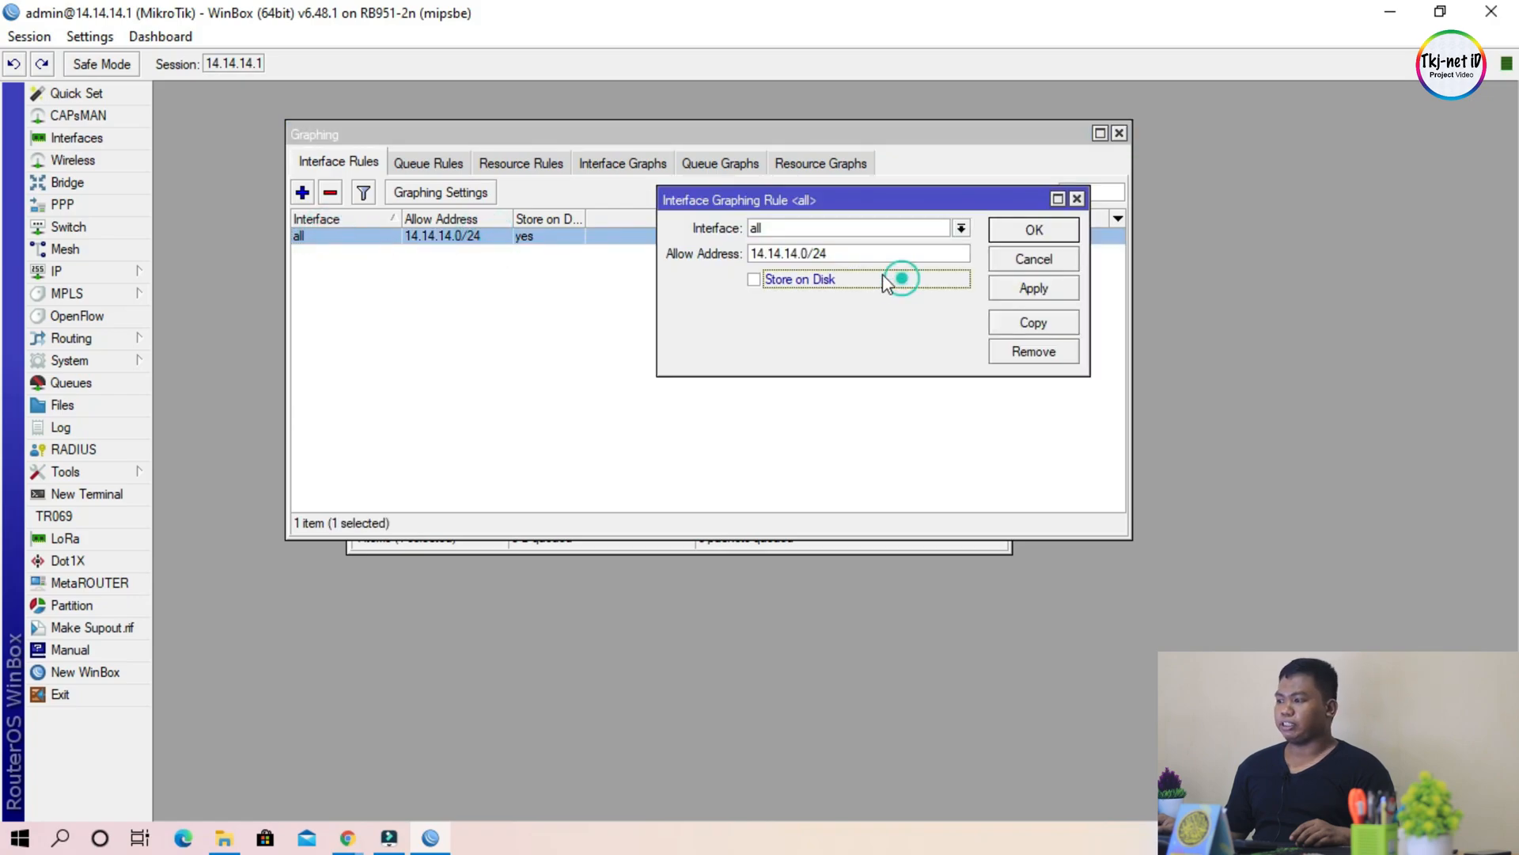
{"action": "left_click", "coordinate": [823, 278]}
{"action": "double_click", "coordinate": [868, 255]}
{"action": "left_click", "coordinate": [837, 344]}
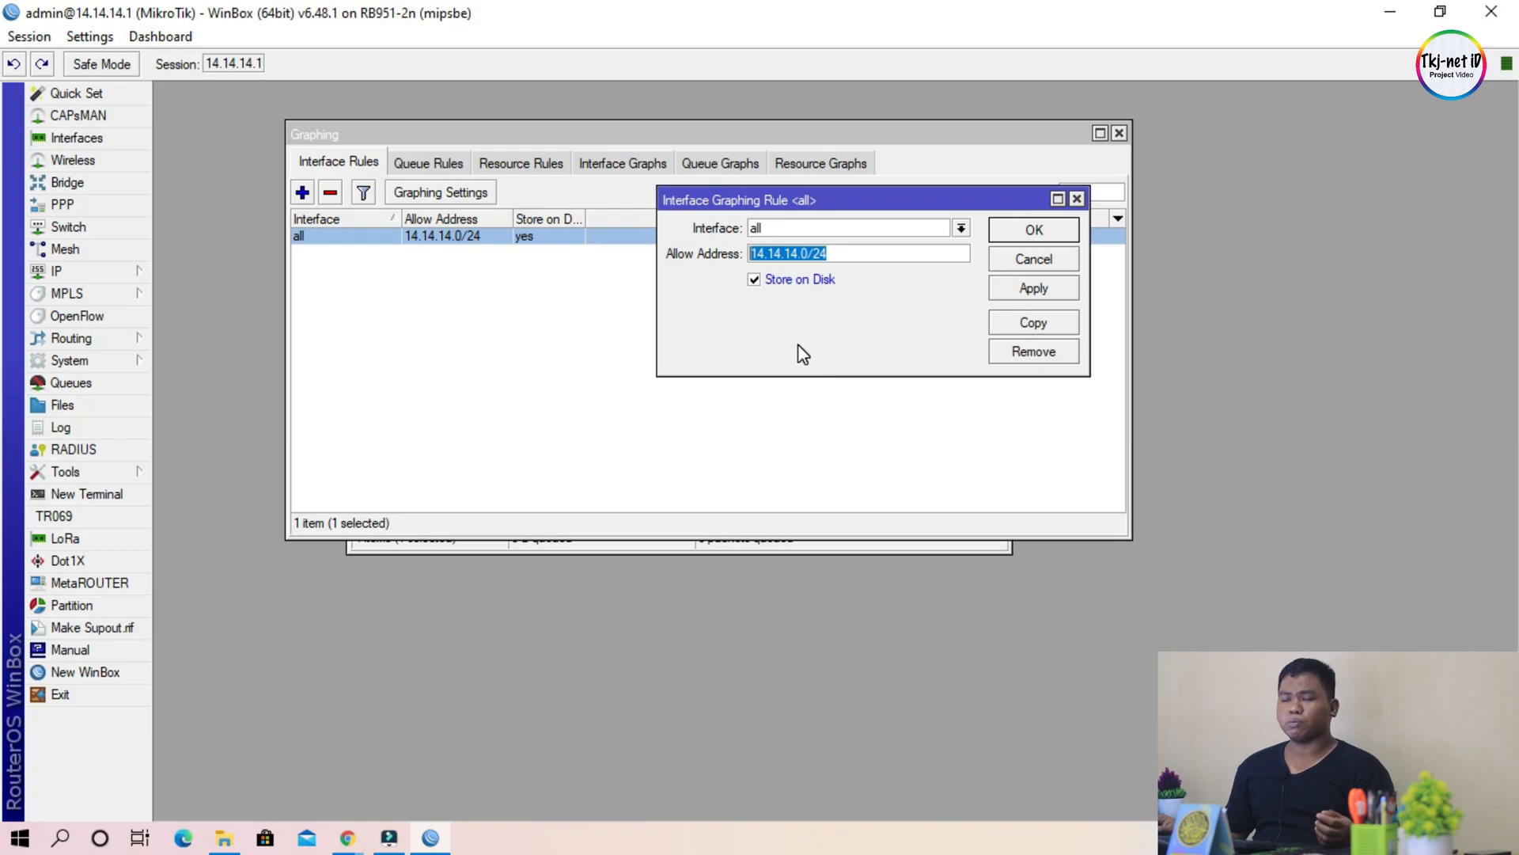
{"action": "left_click", "coordinate": [847, 255]}
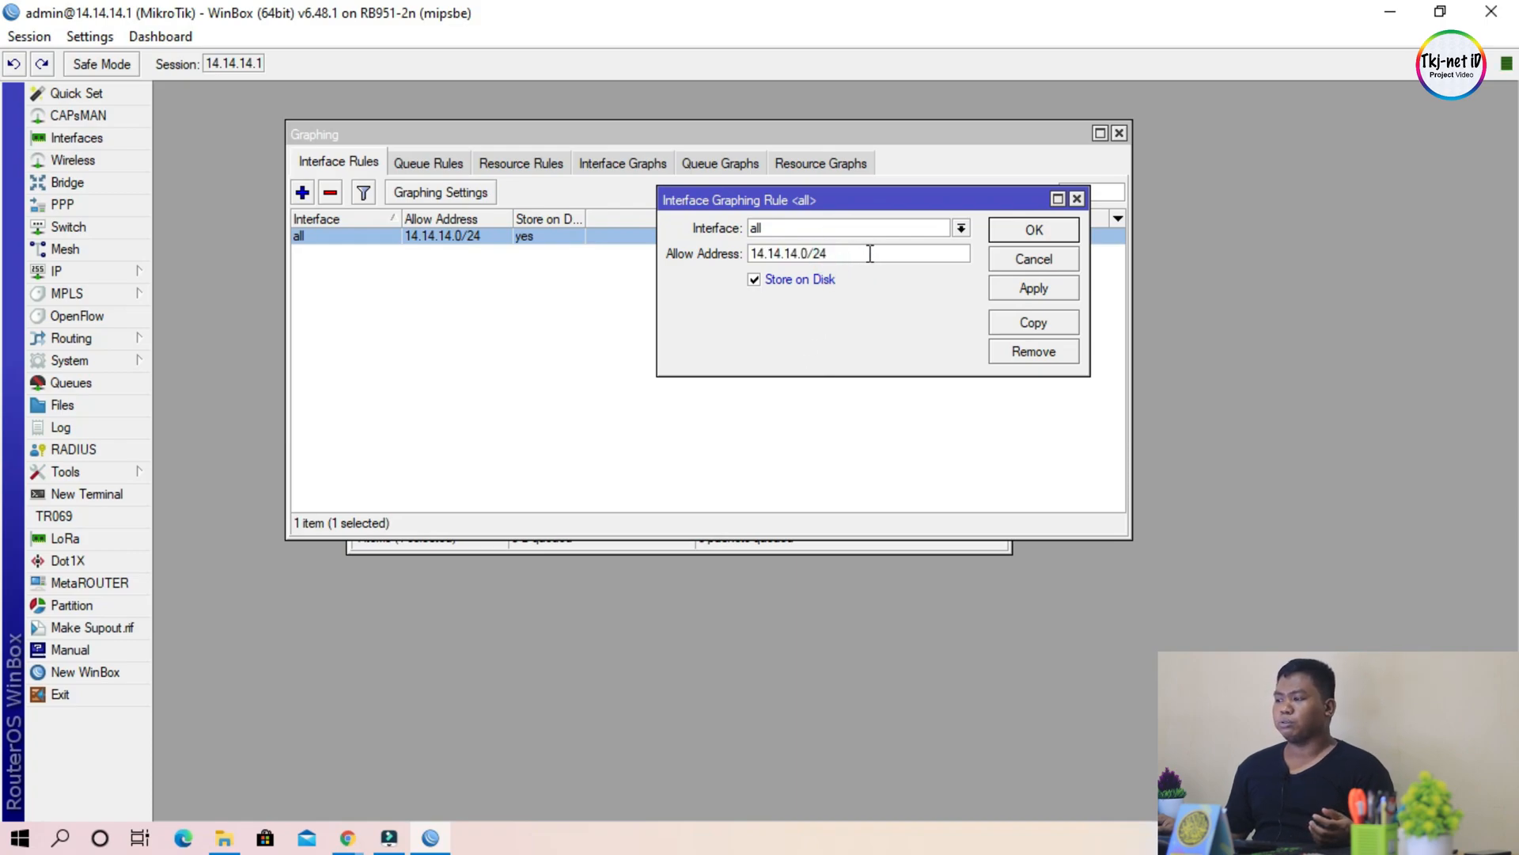
{"action": "double_click", "coordinate": [865, 254]}
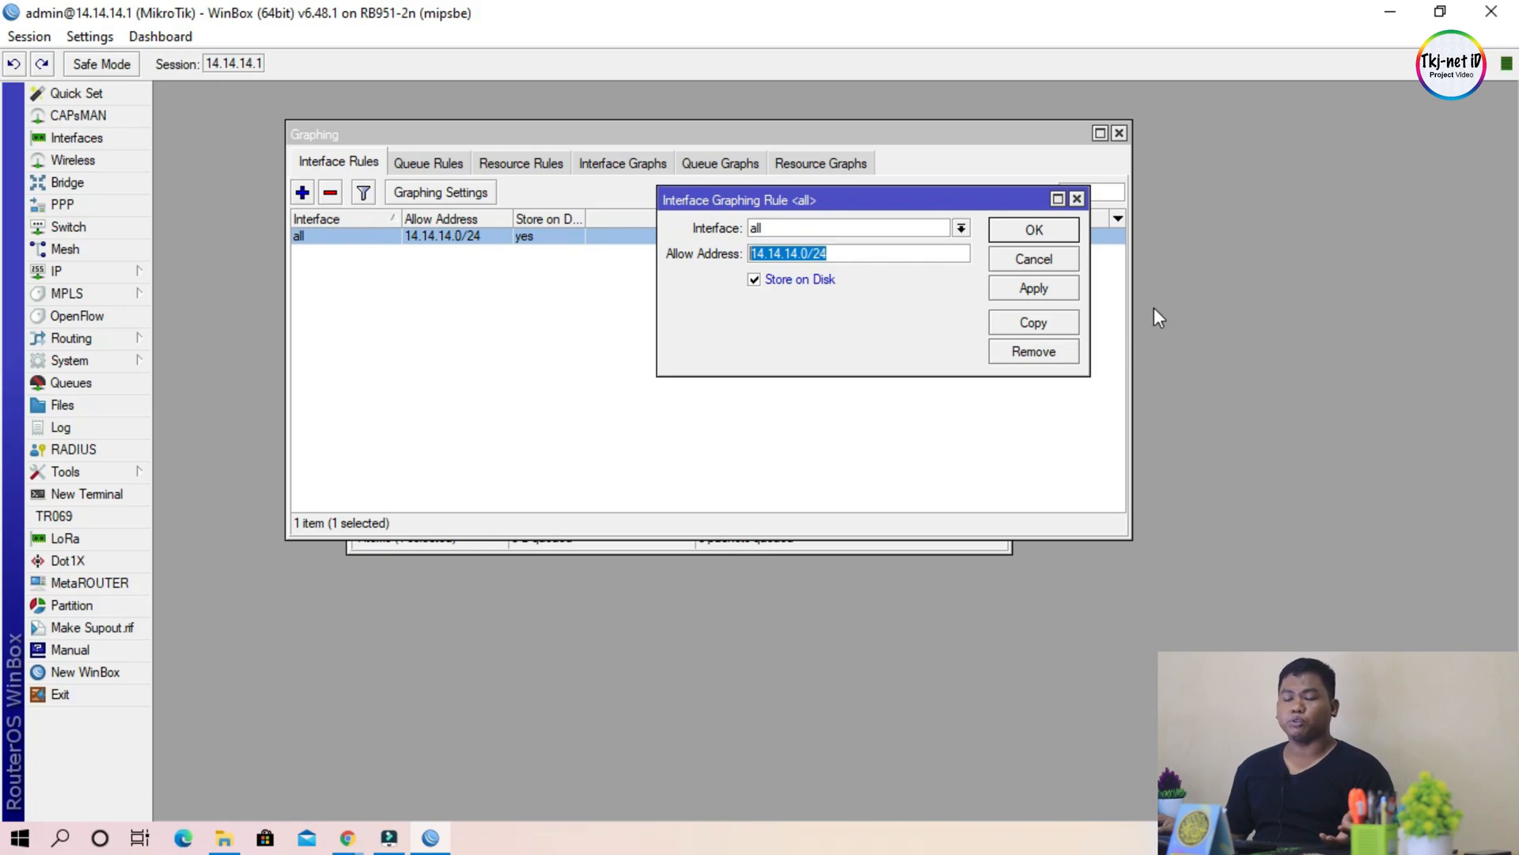
{"action": "left_click", "coordinate": [1029, 229]}
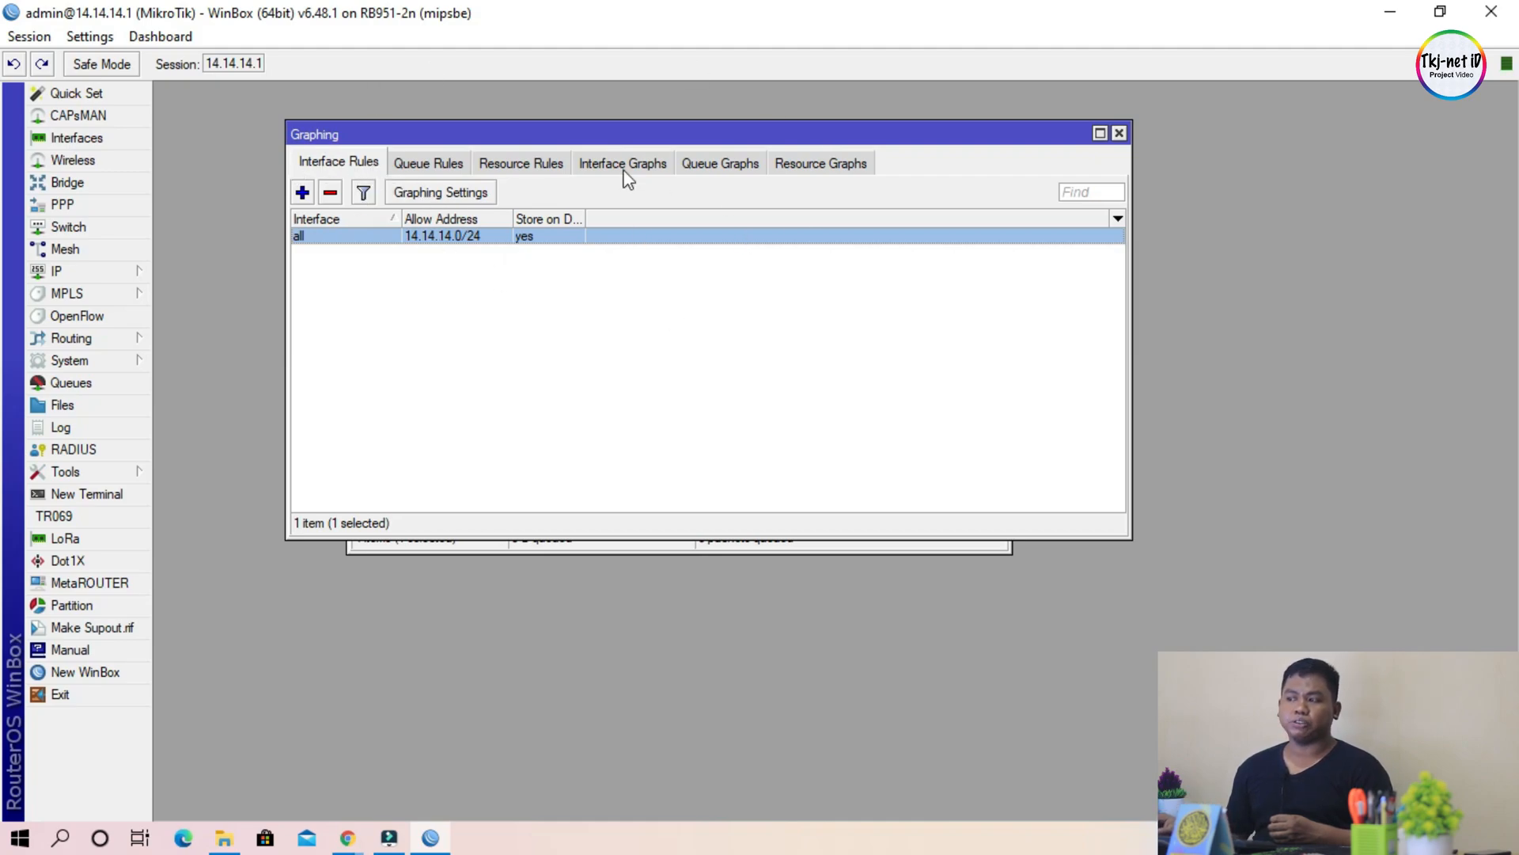
Step: Review the settings of the queue graphing rule for all simple queues and close the rule
{"action": "left_click", "coordinate": [432, 165]}
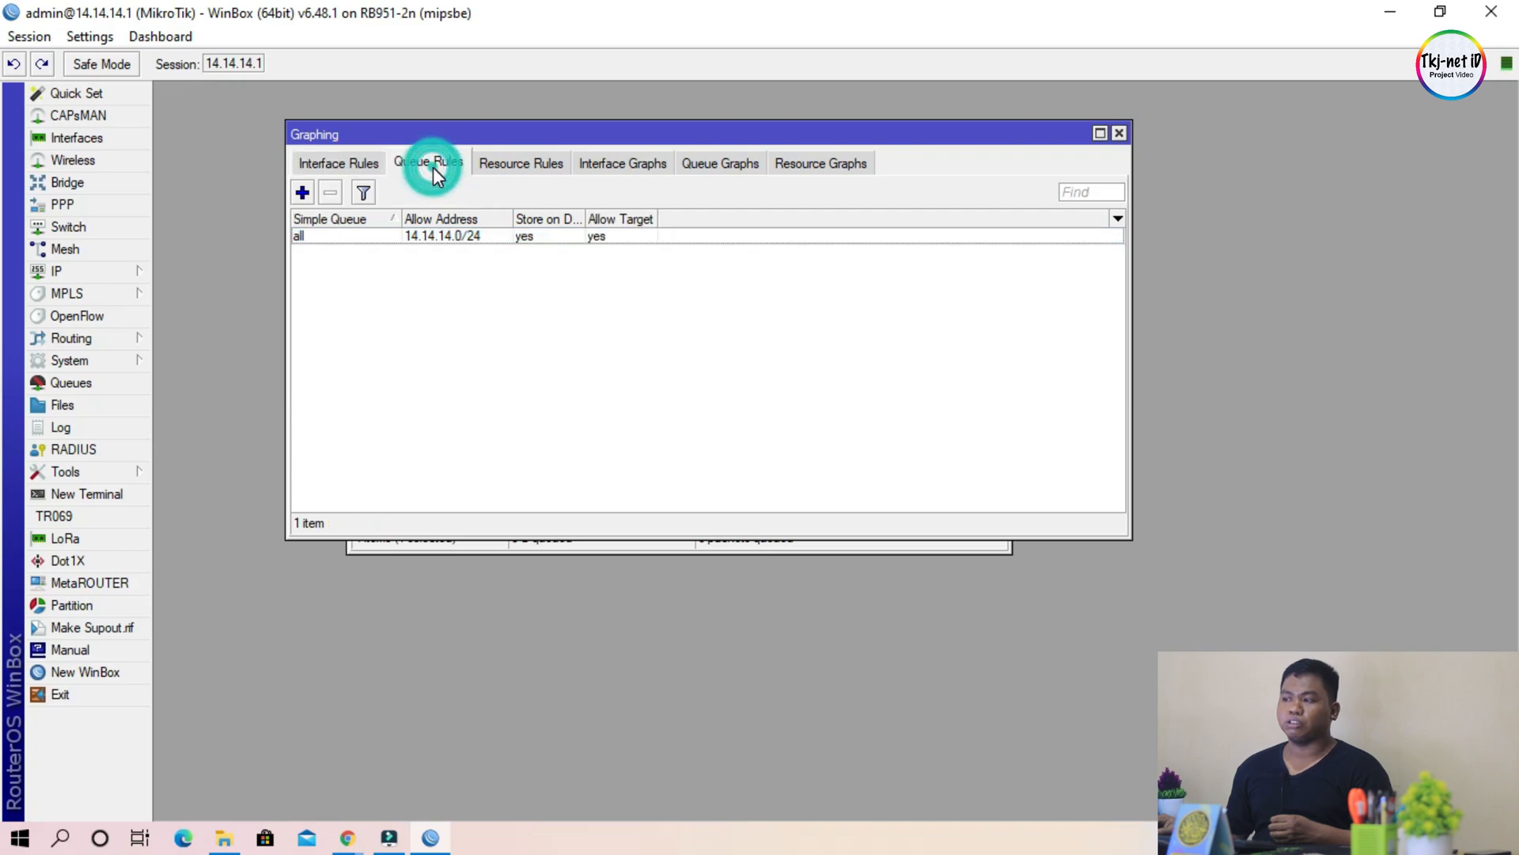
{"action": "left_click", "coordinate": [553, 238]}
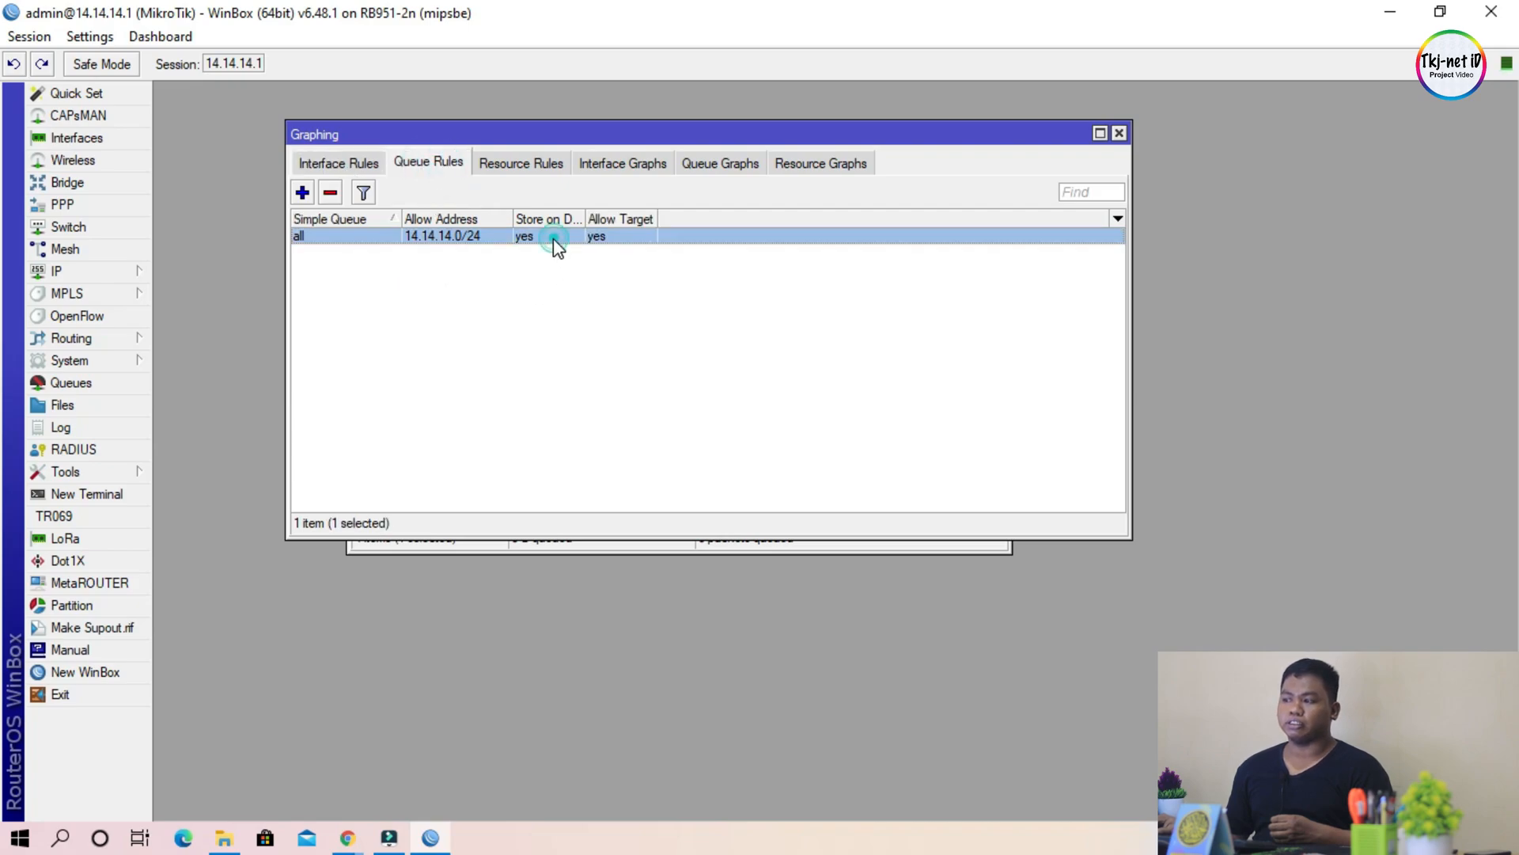
{"action": "double_click", "coordinate": [445, 237]}
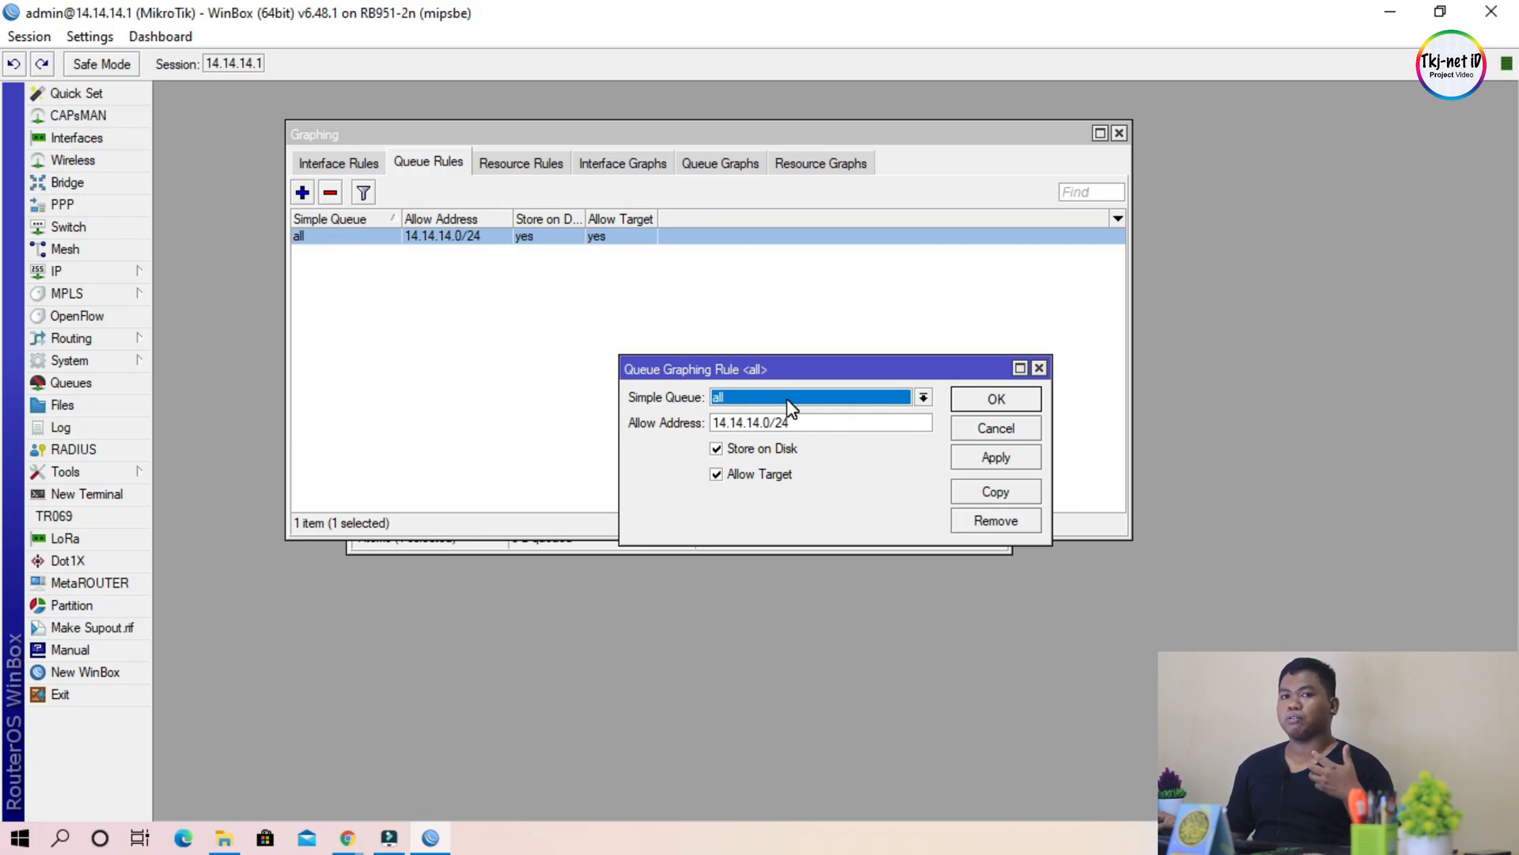
{"action": "left_click", "coordinate": [996, 399]}
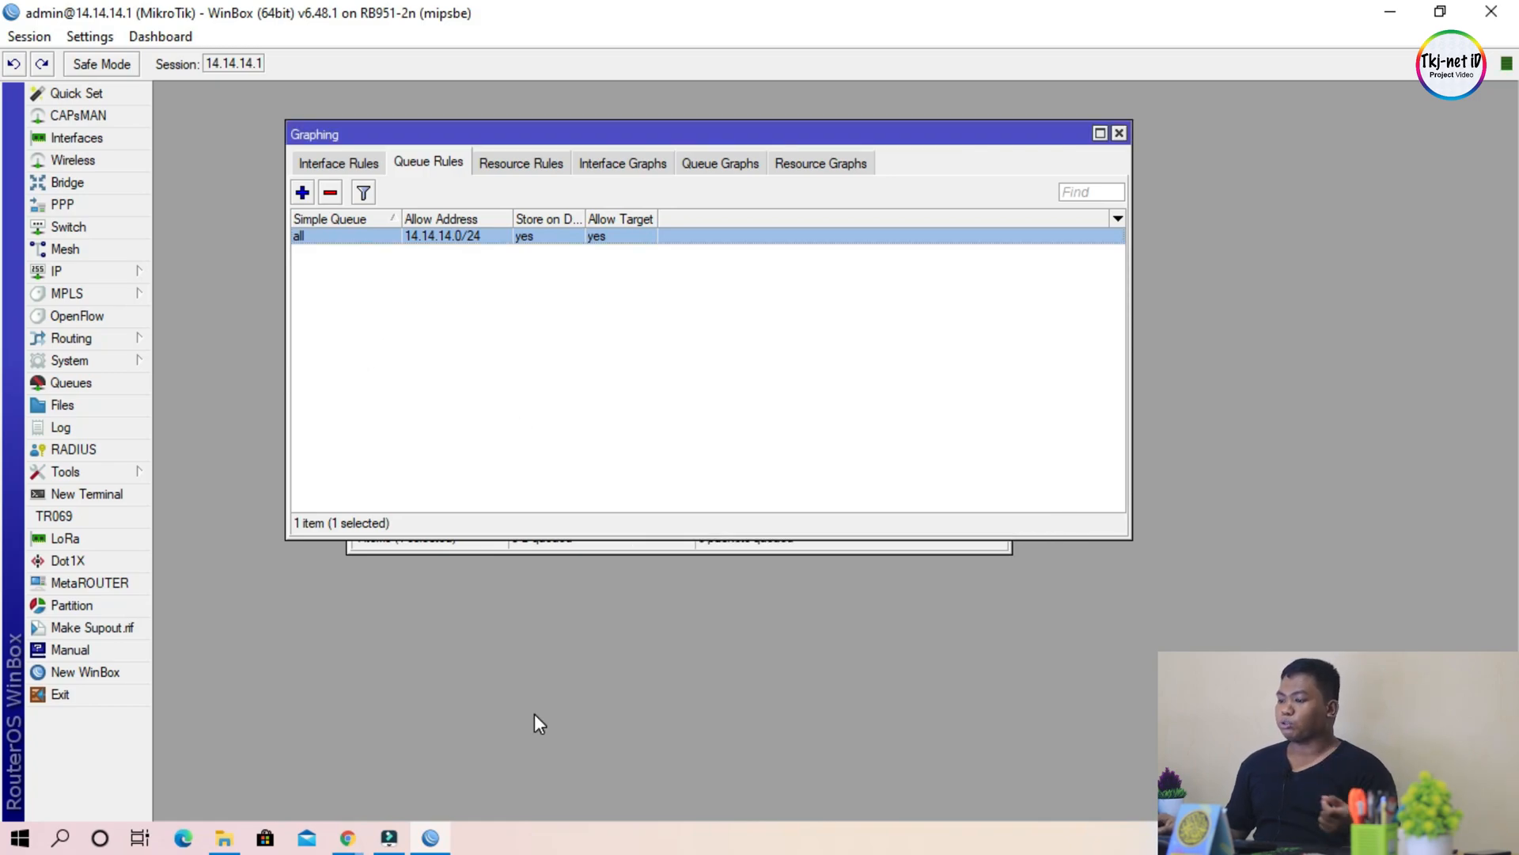
Step: Switch to Chrome and load the router's graphing page at 14.14.14.1/graphs in a new window
{"action": "mouse_move", "coordinate": [349, 839]}
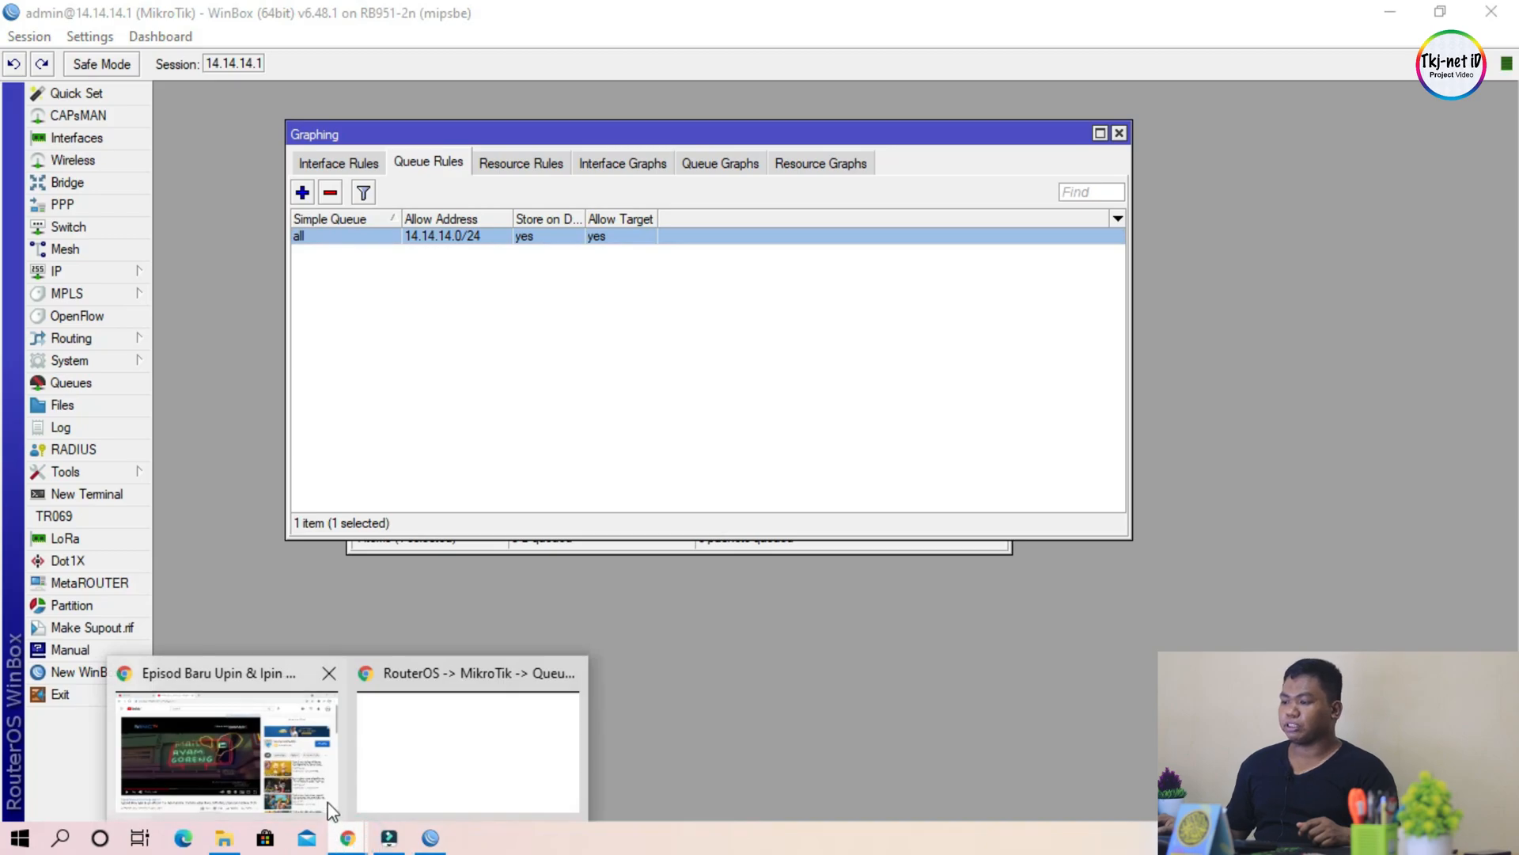
{"action": "mouse_move", "coordinate": [578, 745]}
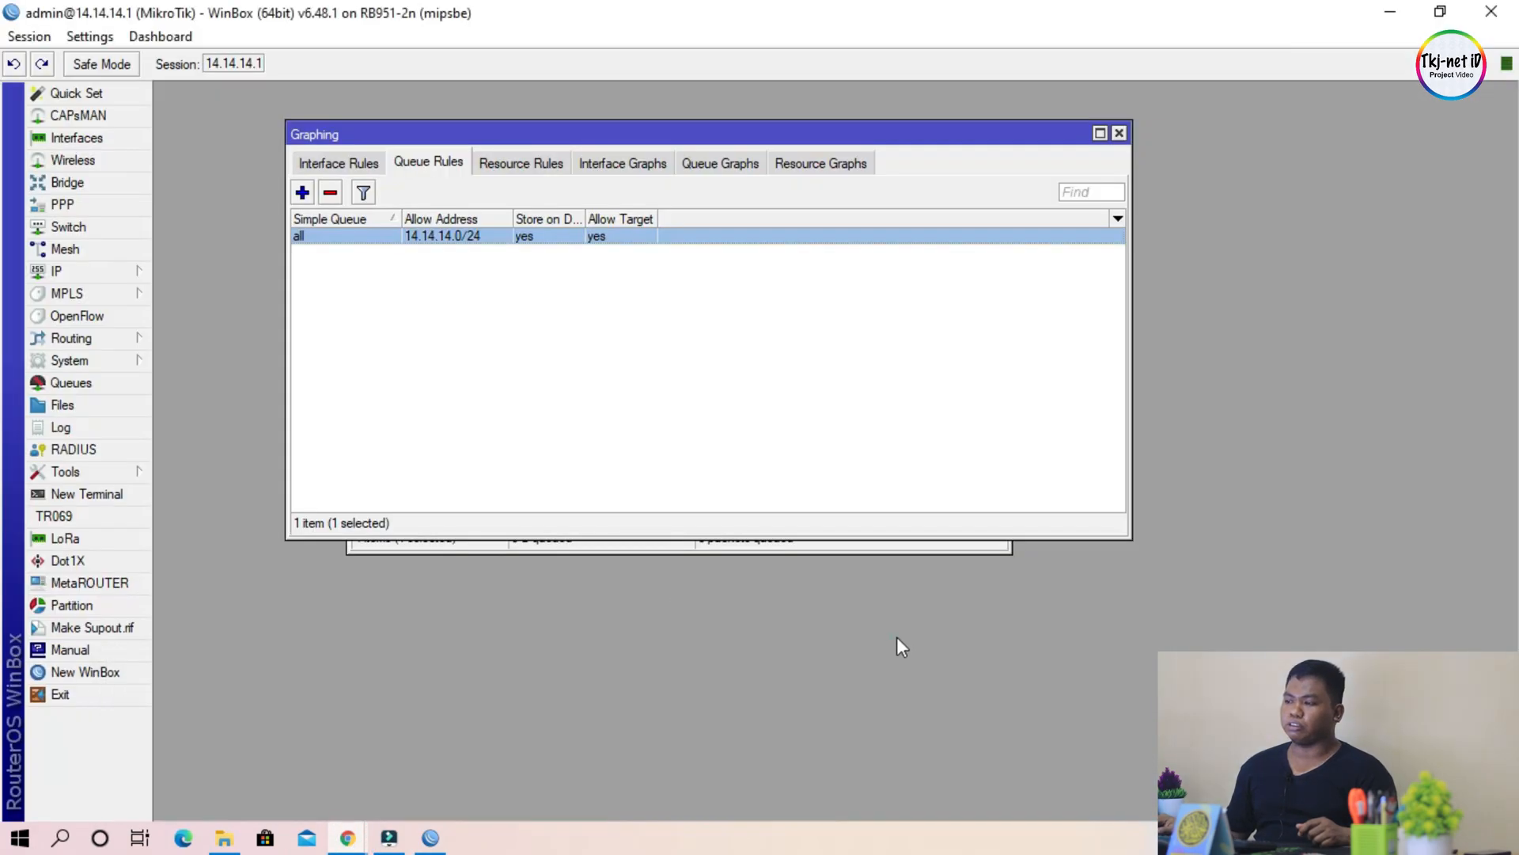
{"action": "left_click_drag", "start_coordinate": [564, 27], "coordinate": [237, 1]}
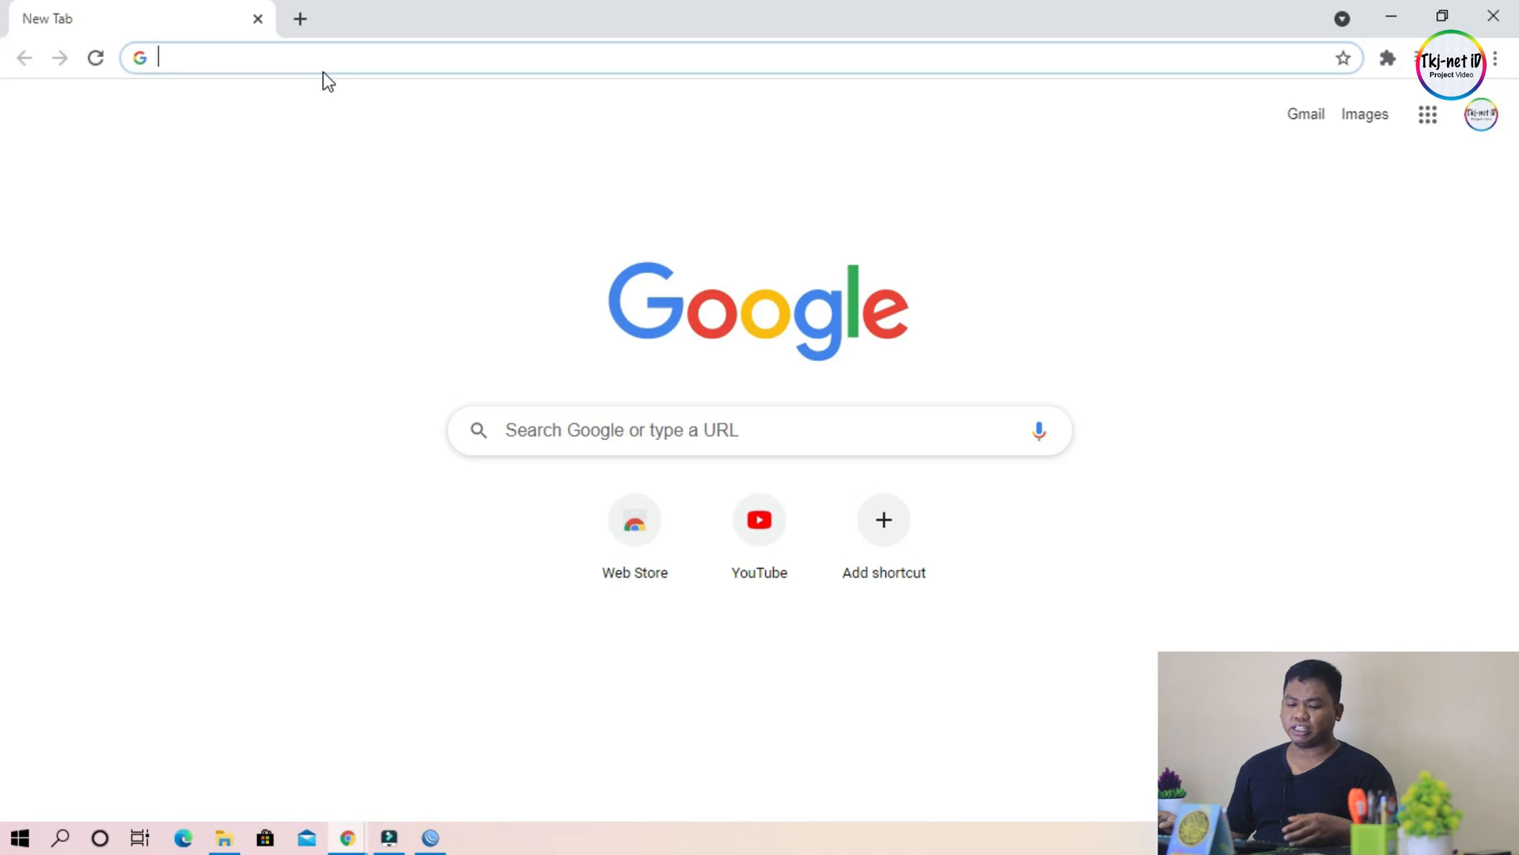
{"action": "type", "text": "14.1"}
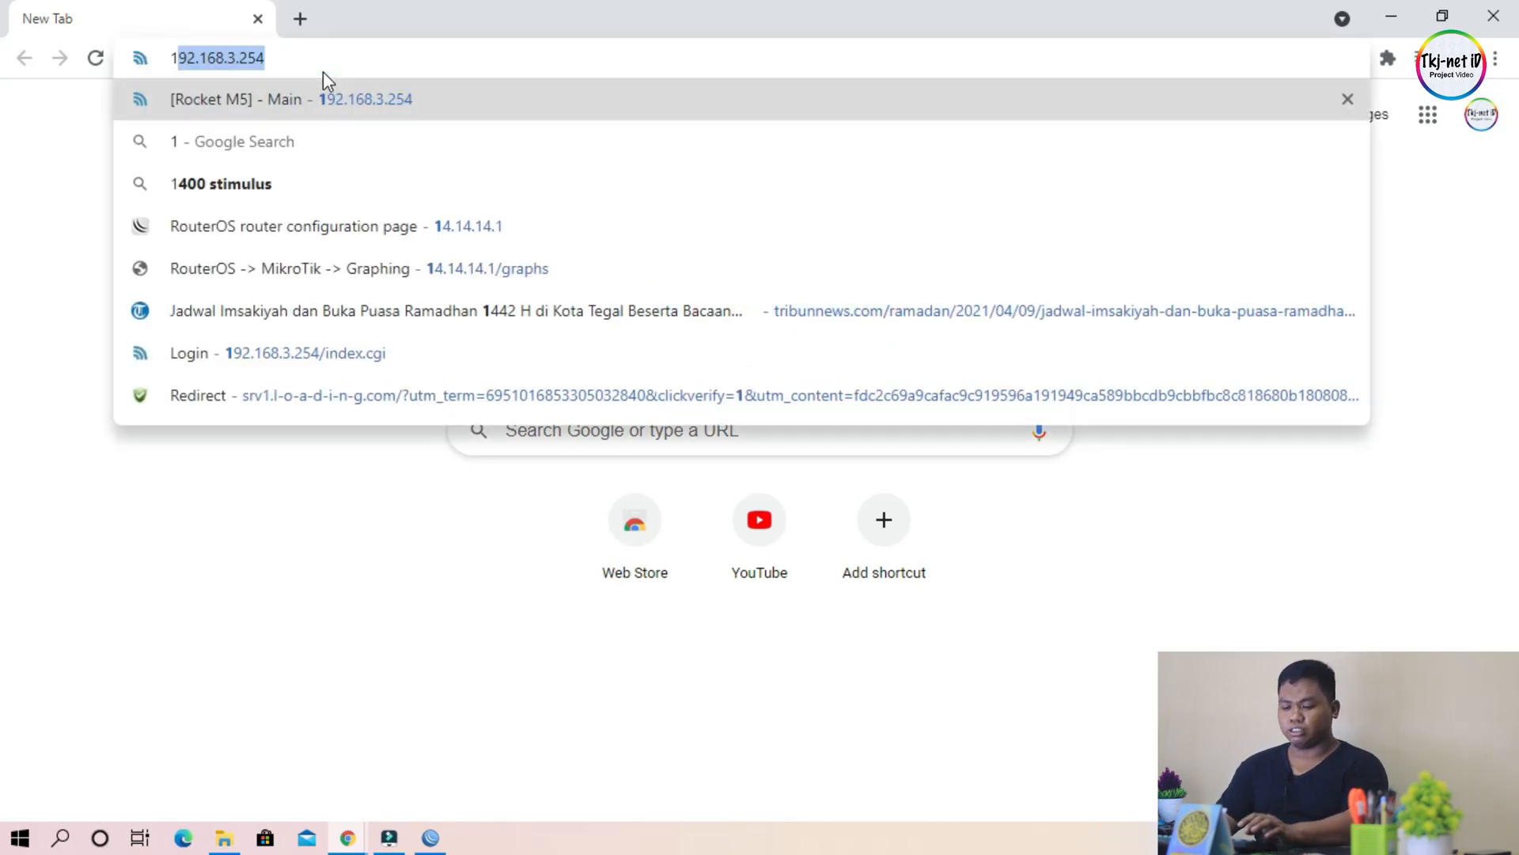
{"action": "type", "text": "4.14."}
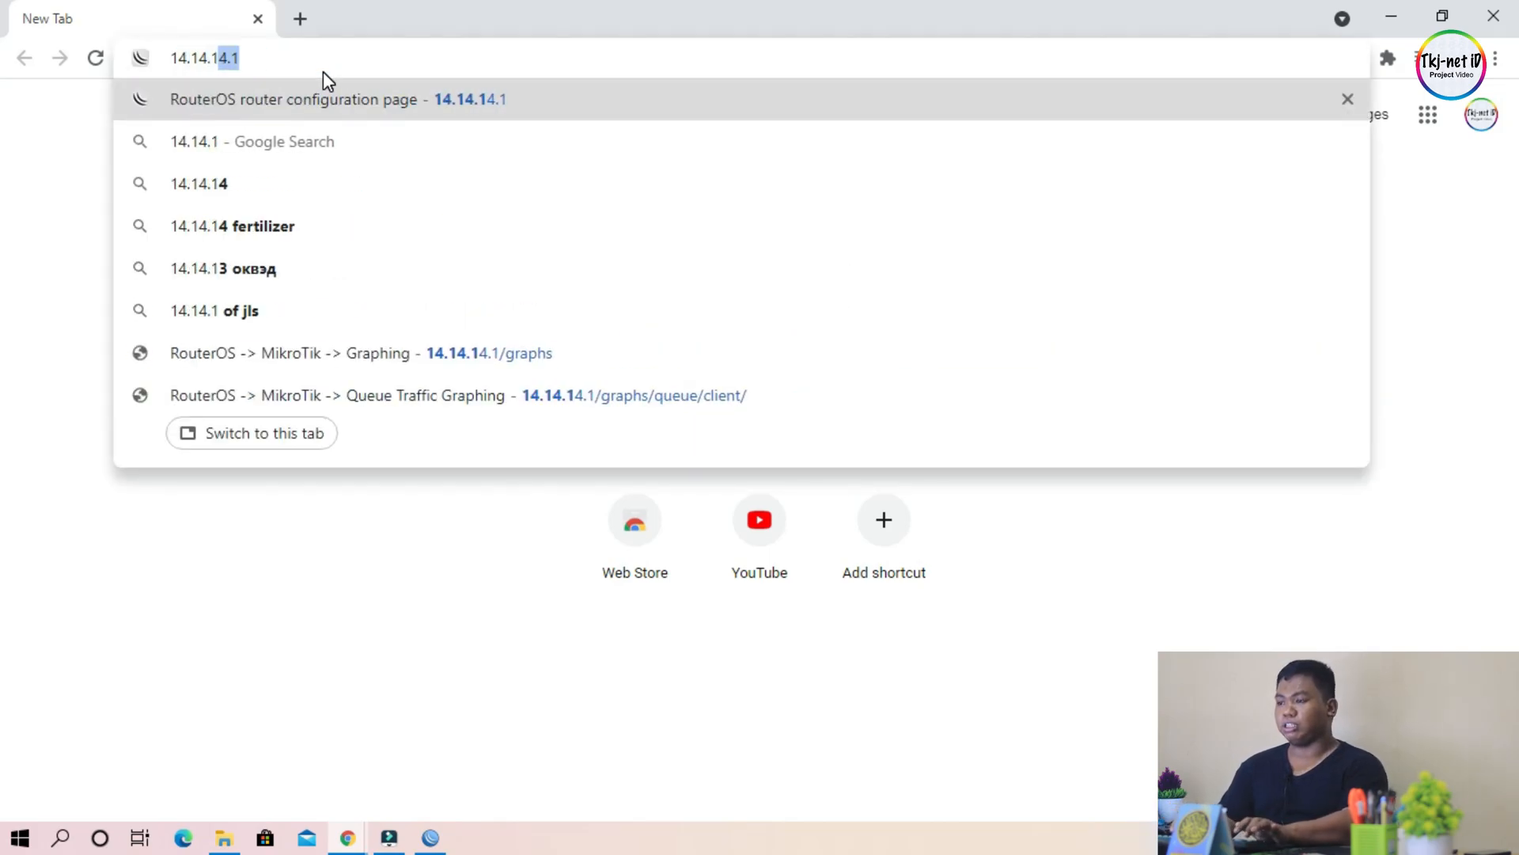
{"action": "type", "text": "1/"}
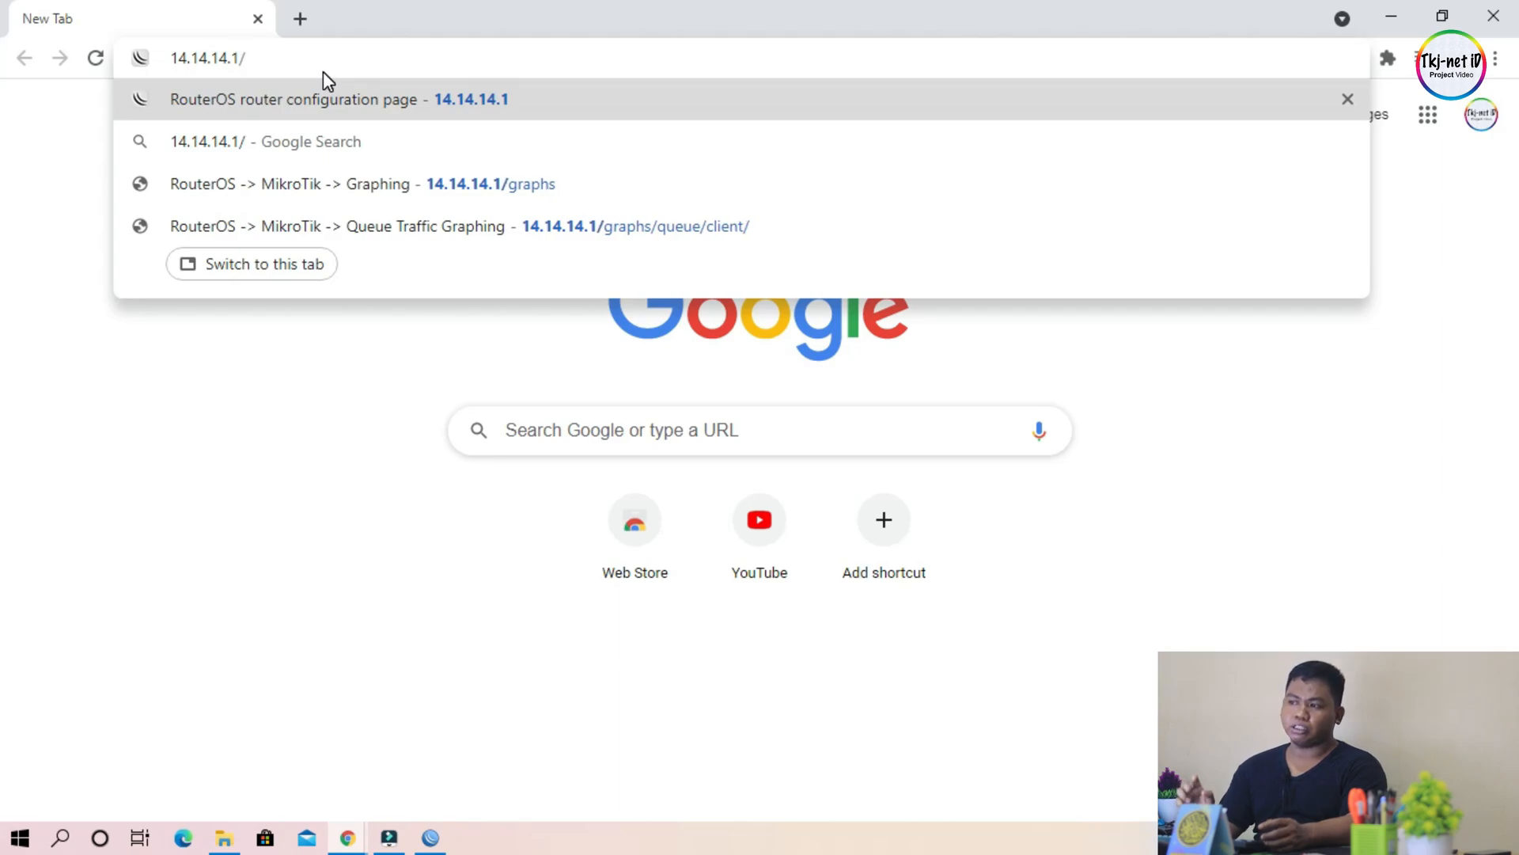
{"action": "type", "text": "gr"}
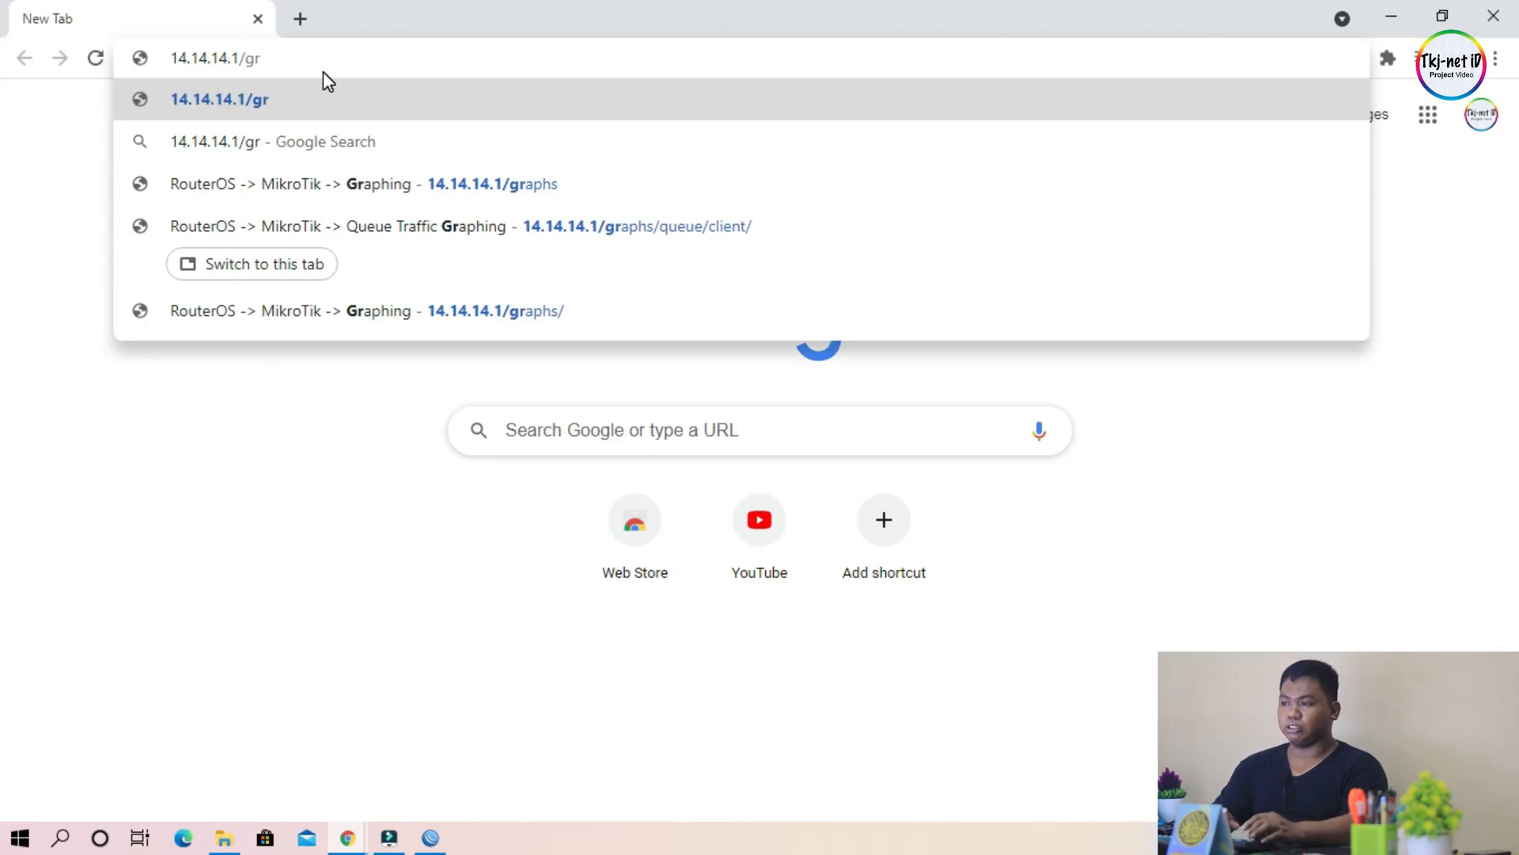
{"action": "type", "text": "aph"}
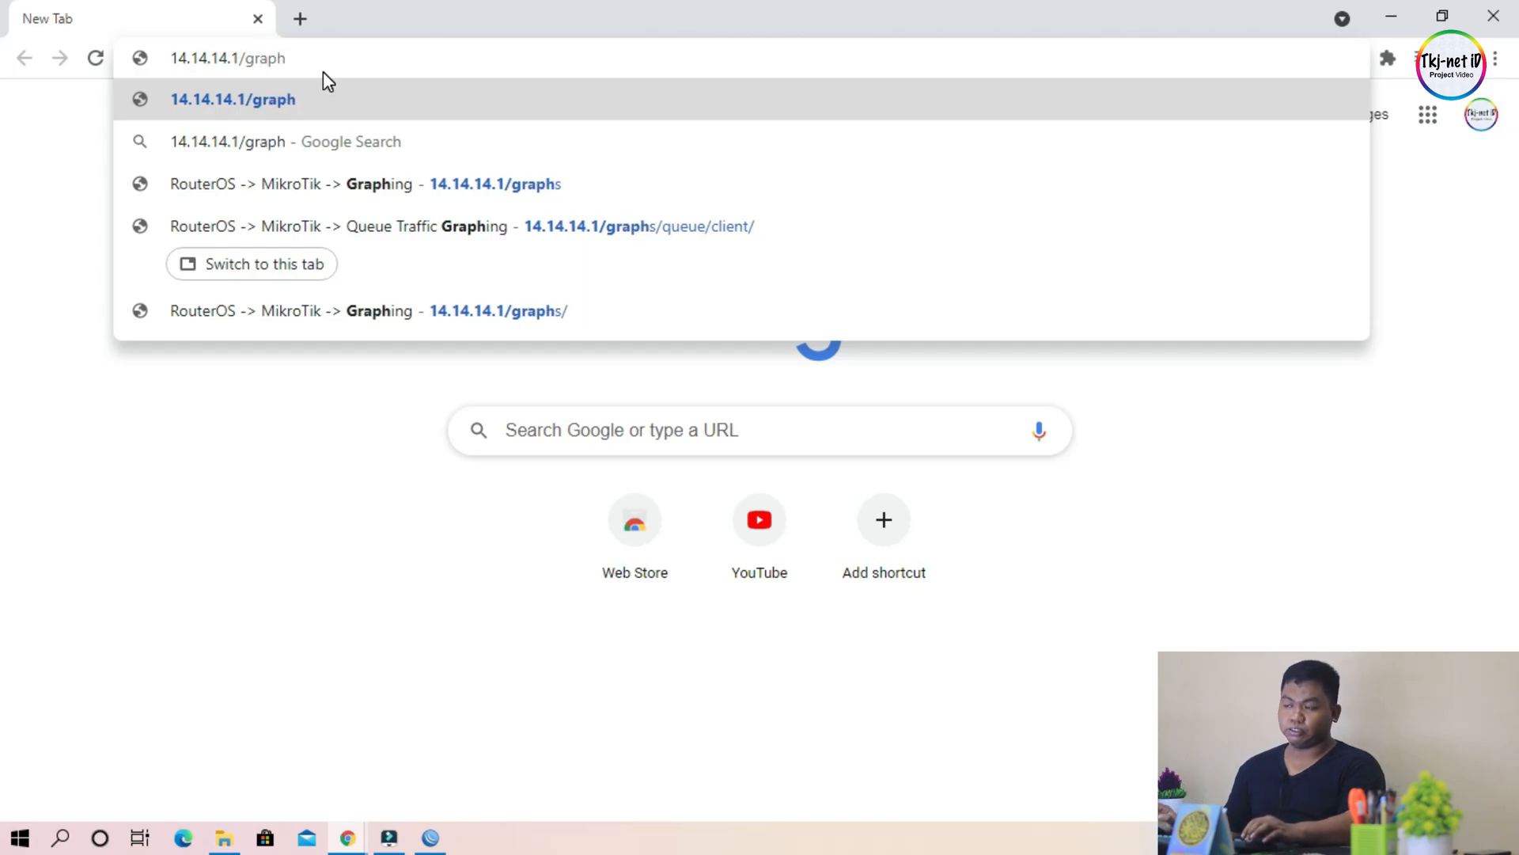
{"action": "type", "text": "s"}
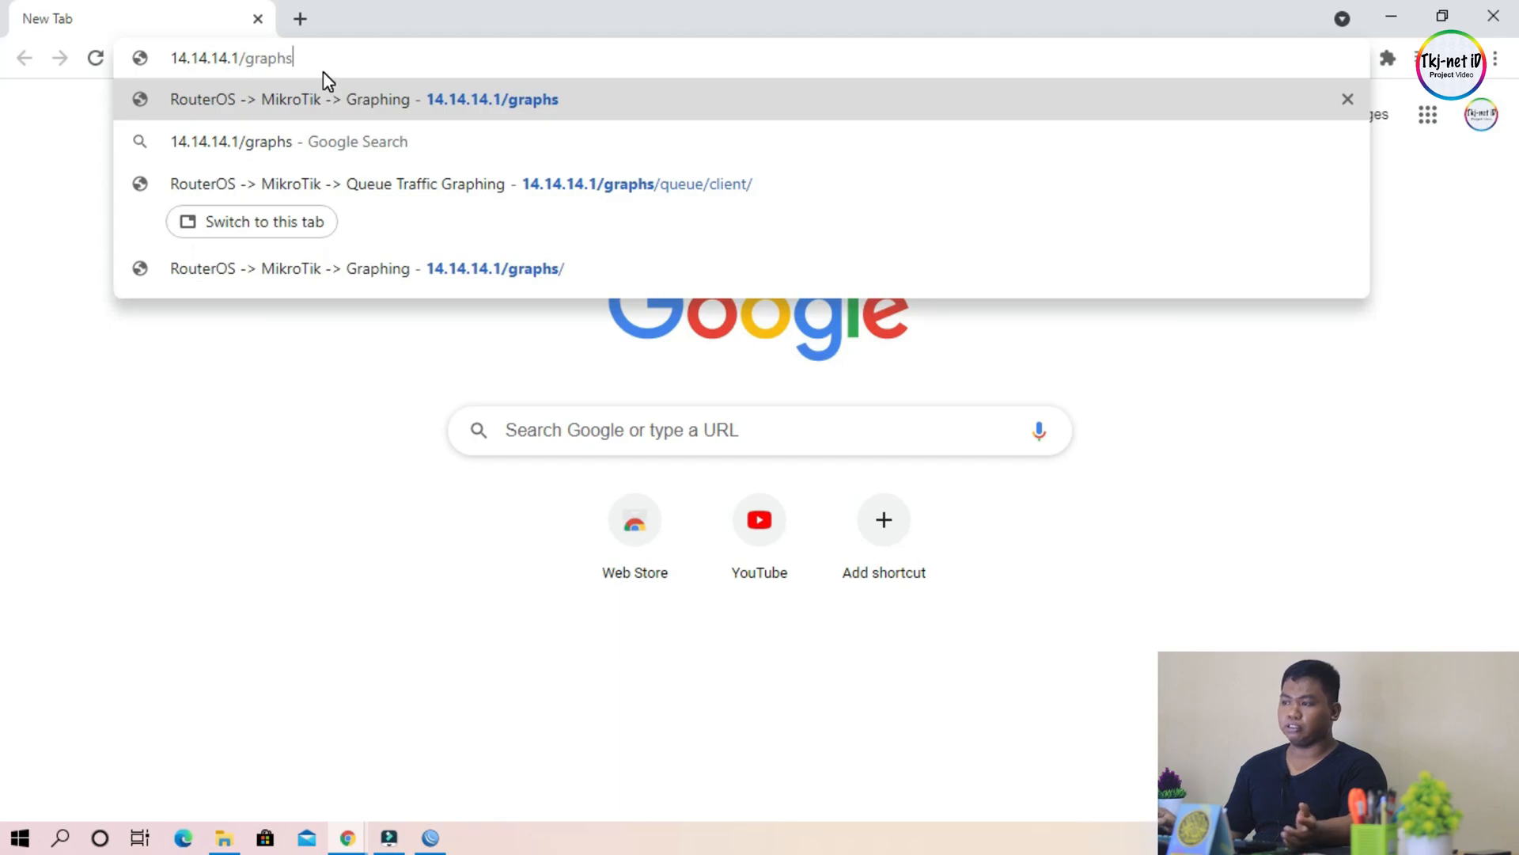
{"action": "key", "text": "Return"}
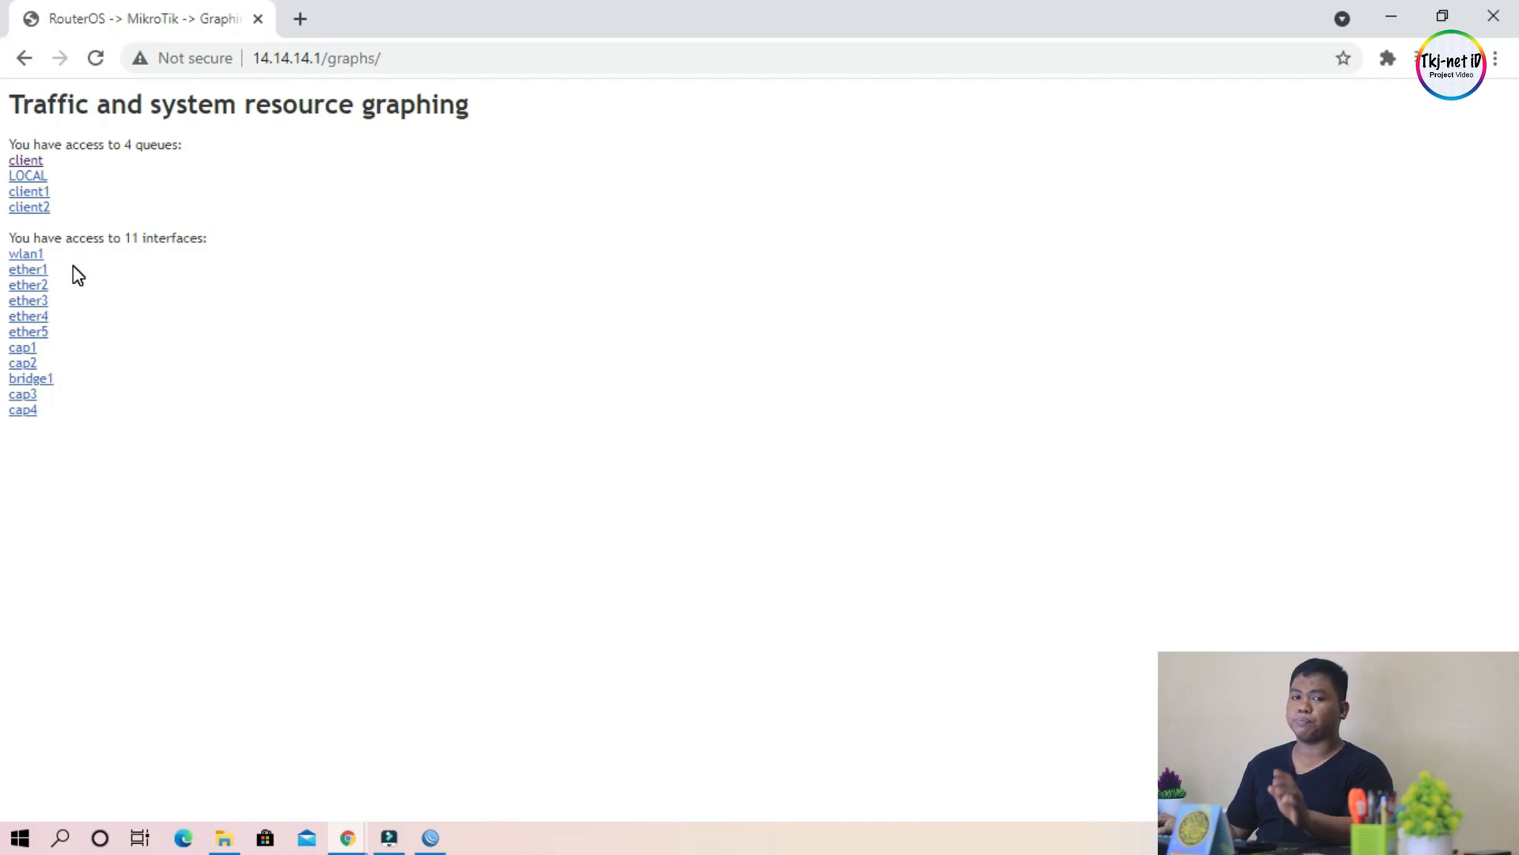
Step: Look over the accessible queues and interfaces, and open the traffic graphs of interface ether1
{"action": "left_click", "coordinate": [414, 266]}
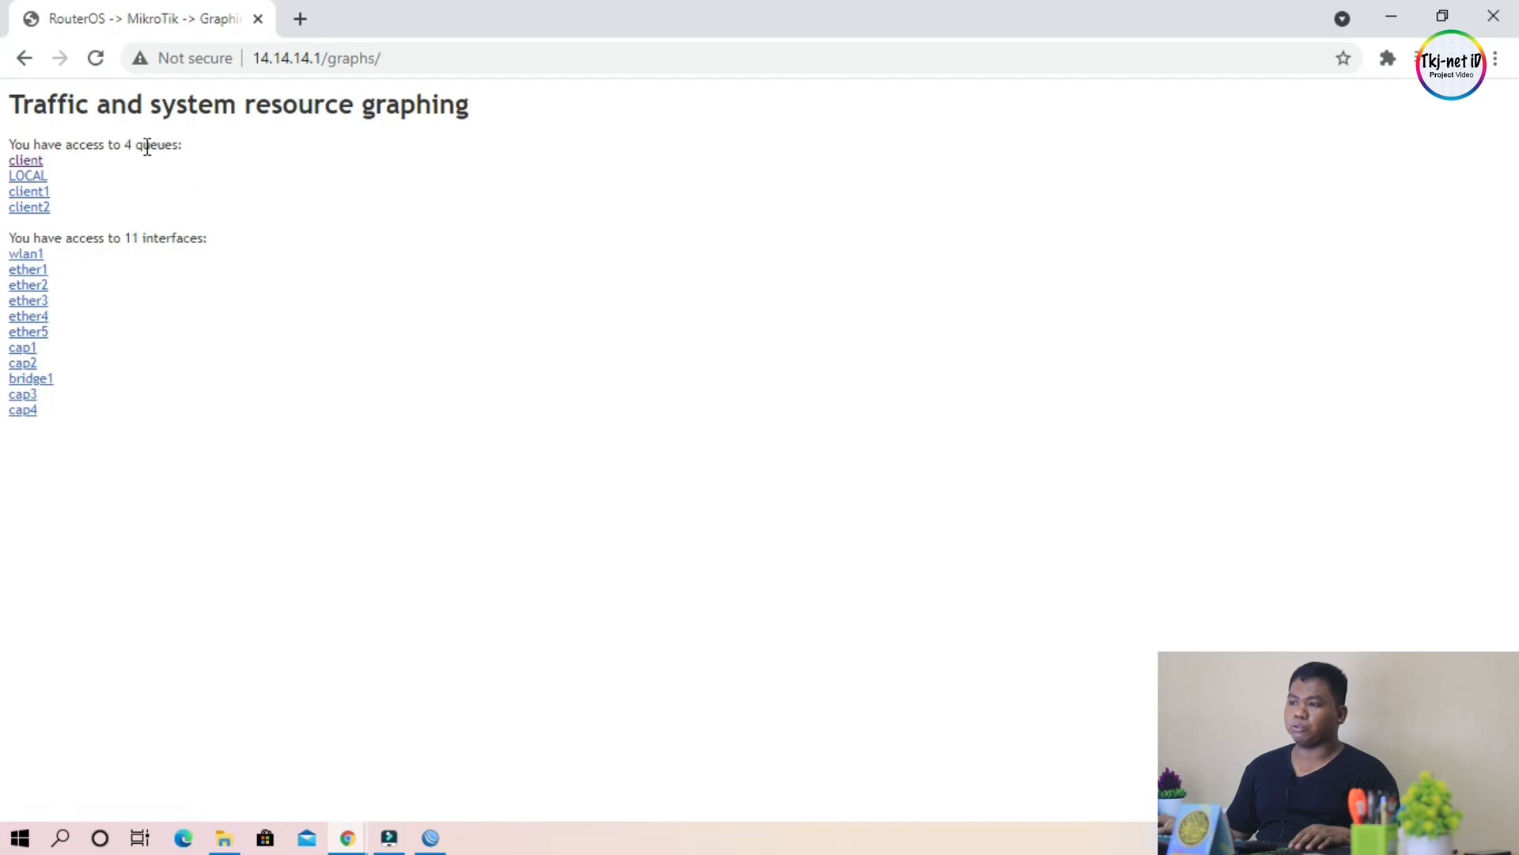
{"action": "left_click_drag", "start_coordinate": [168, 144], "coordinate": [224, 156]}
{"action": "left_click", "coordinate": [234, 156]}
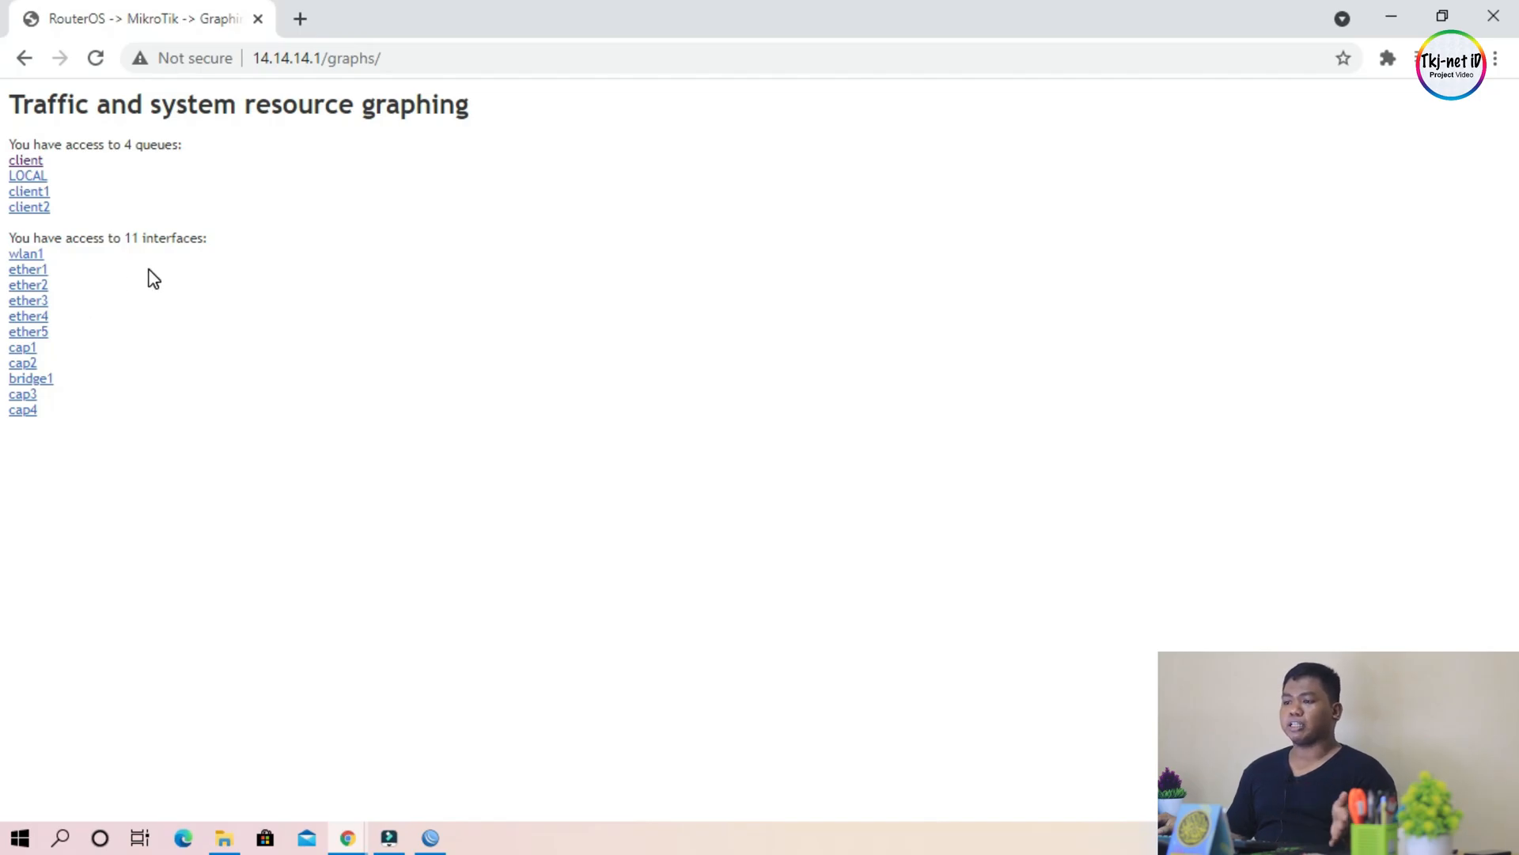
{"action": "left_click", "coordinate": [39, 275]}
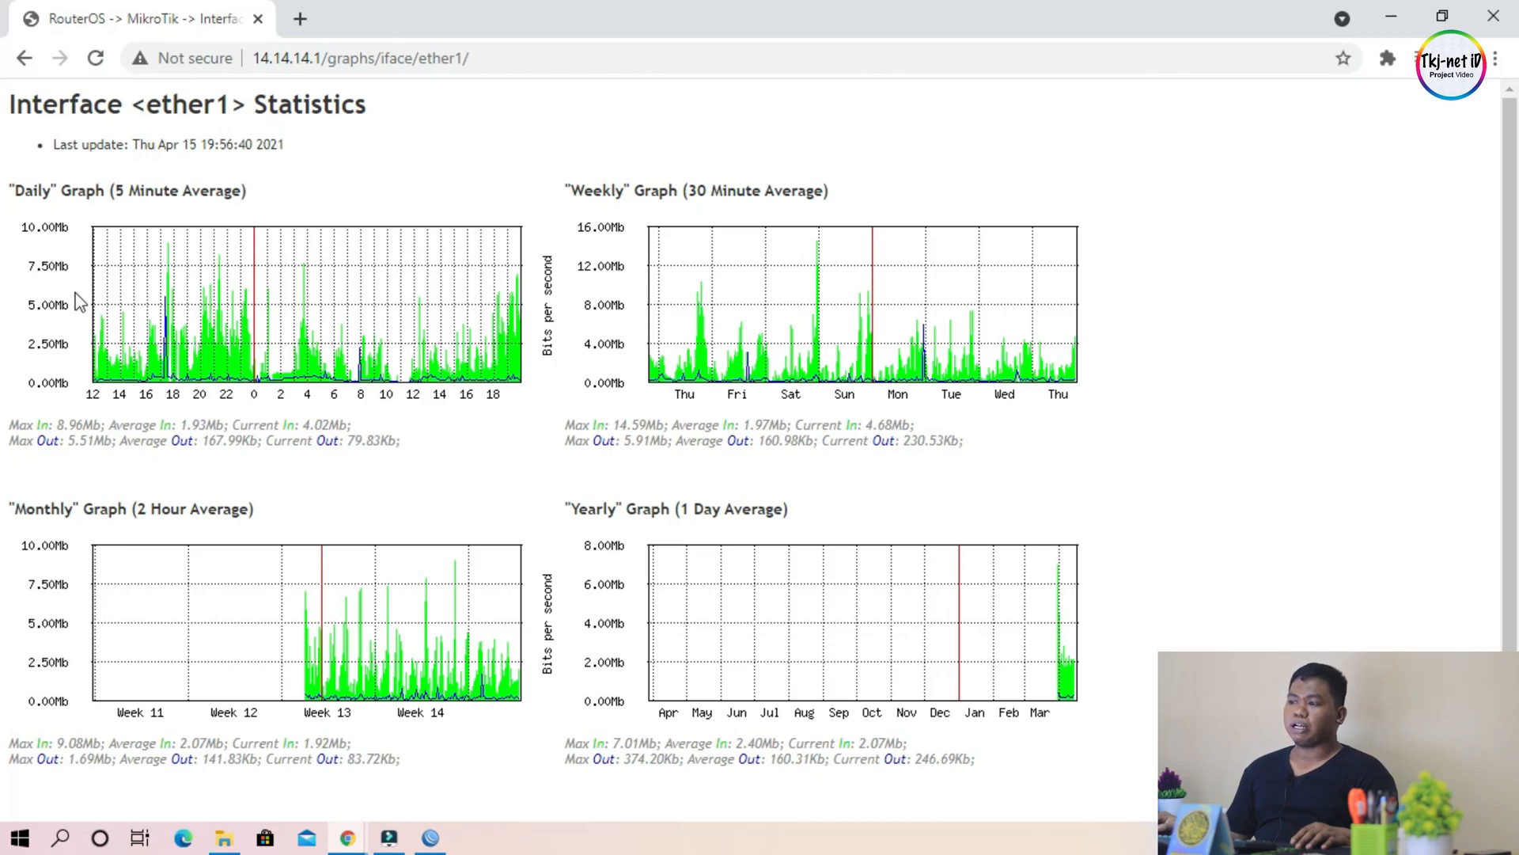
Step: Examine the daily to yearly traffic graphs of interface ether1, and view those of interface wlan1 before returning to the graph list
{"action": "scroll", "coordinate": [712, 563], "scroll_direction": "down", "scroll_amount": 1}
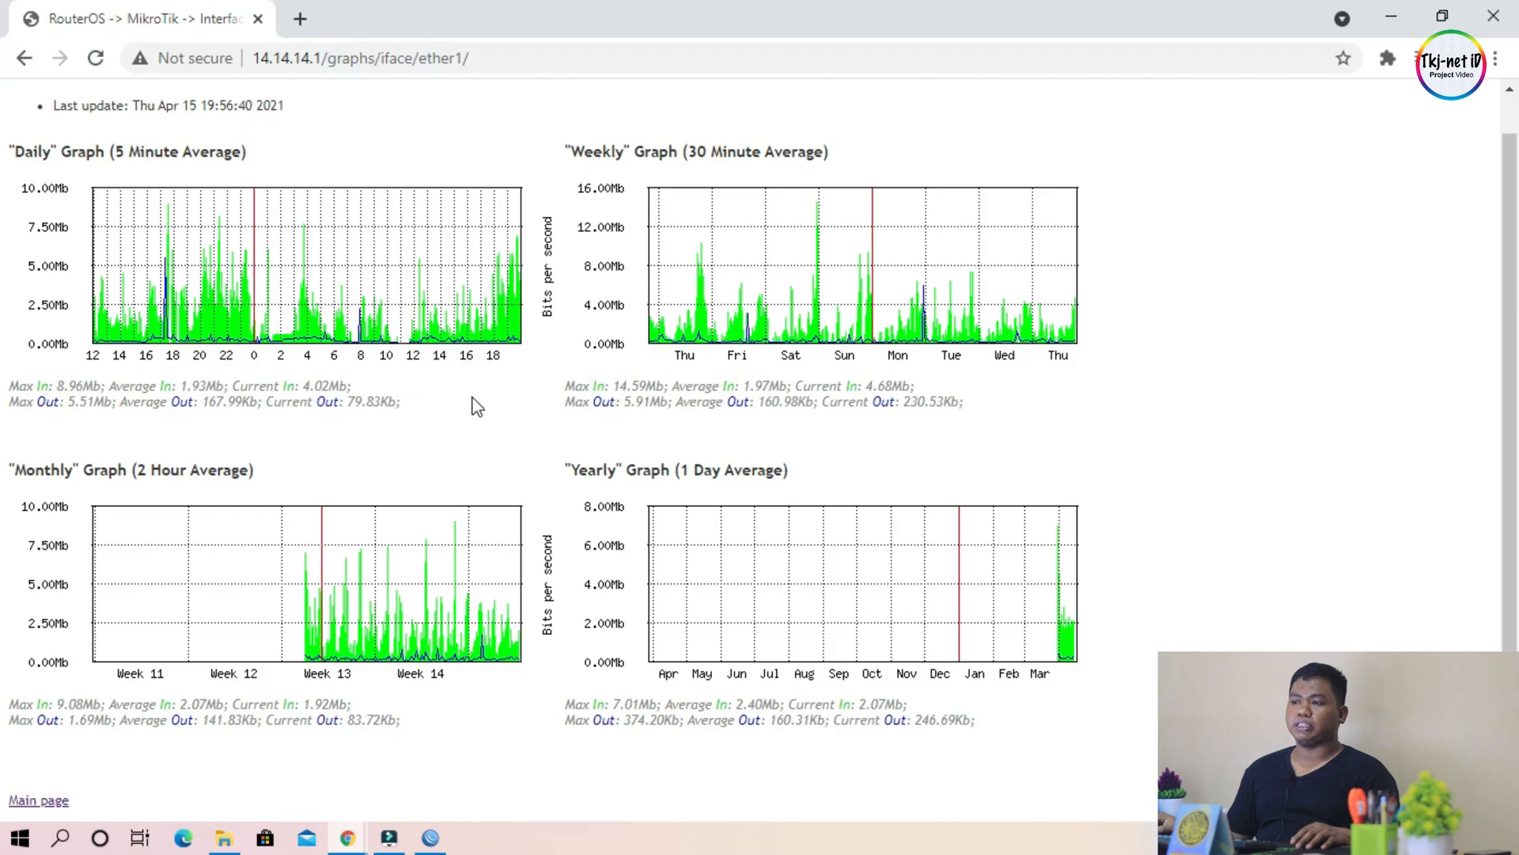
{"action": "scroll", "coordinate": [493, 428], "scroll_direction": "up", "scroll_amount": 1}
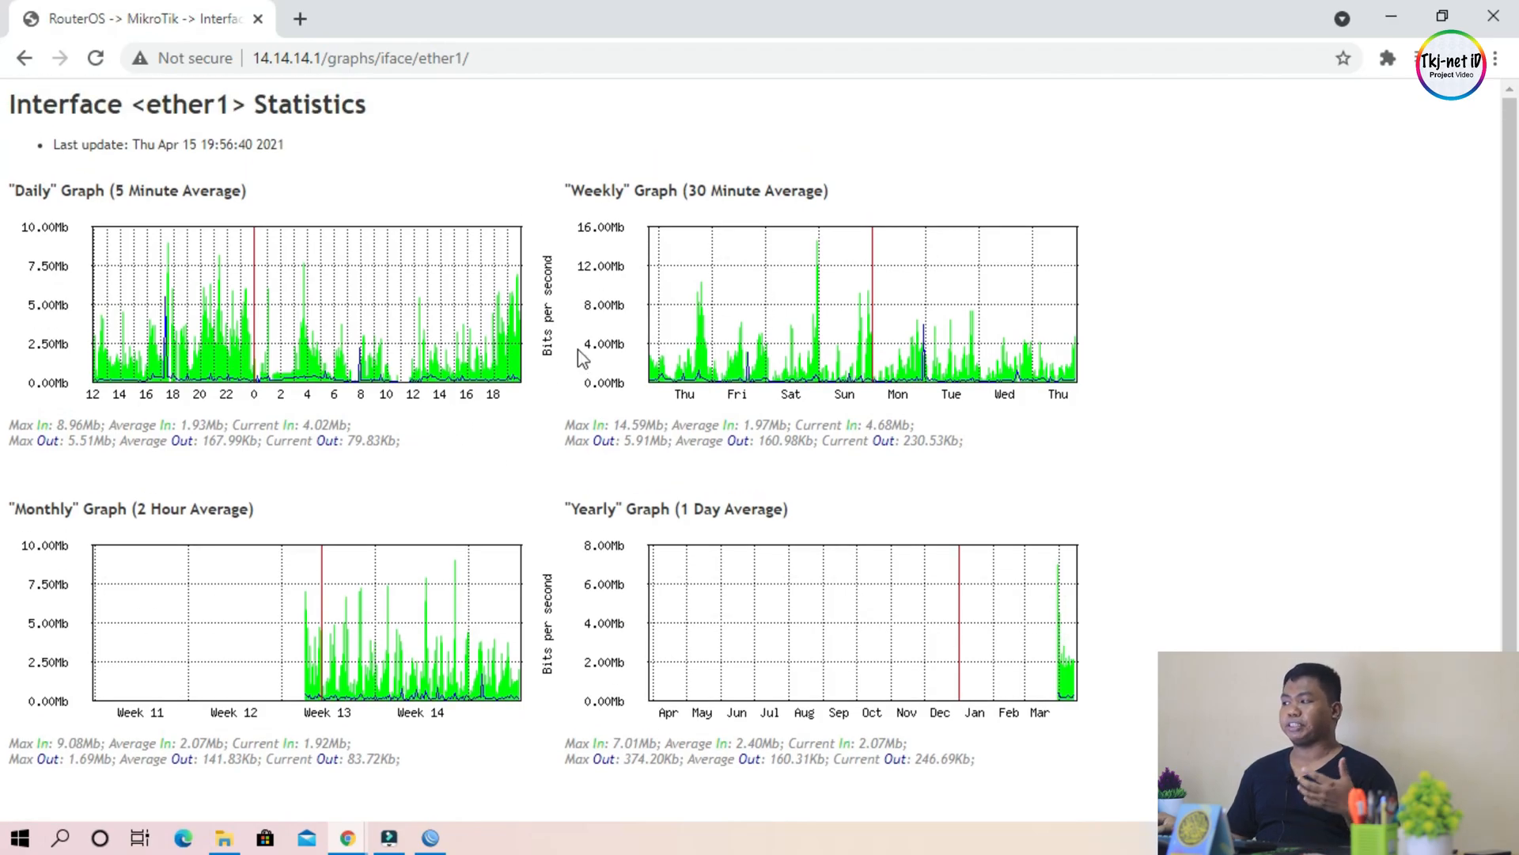
{"action": "left_click", "coordinate": [24, 59]}
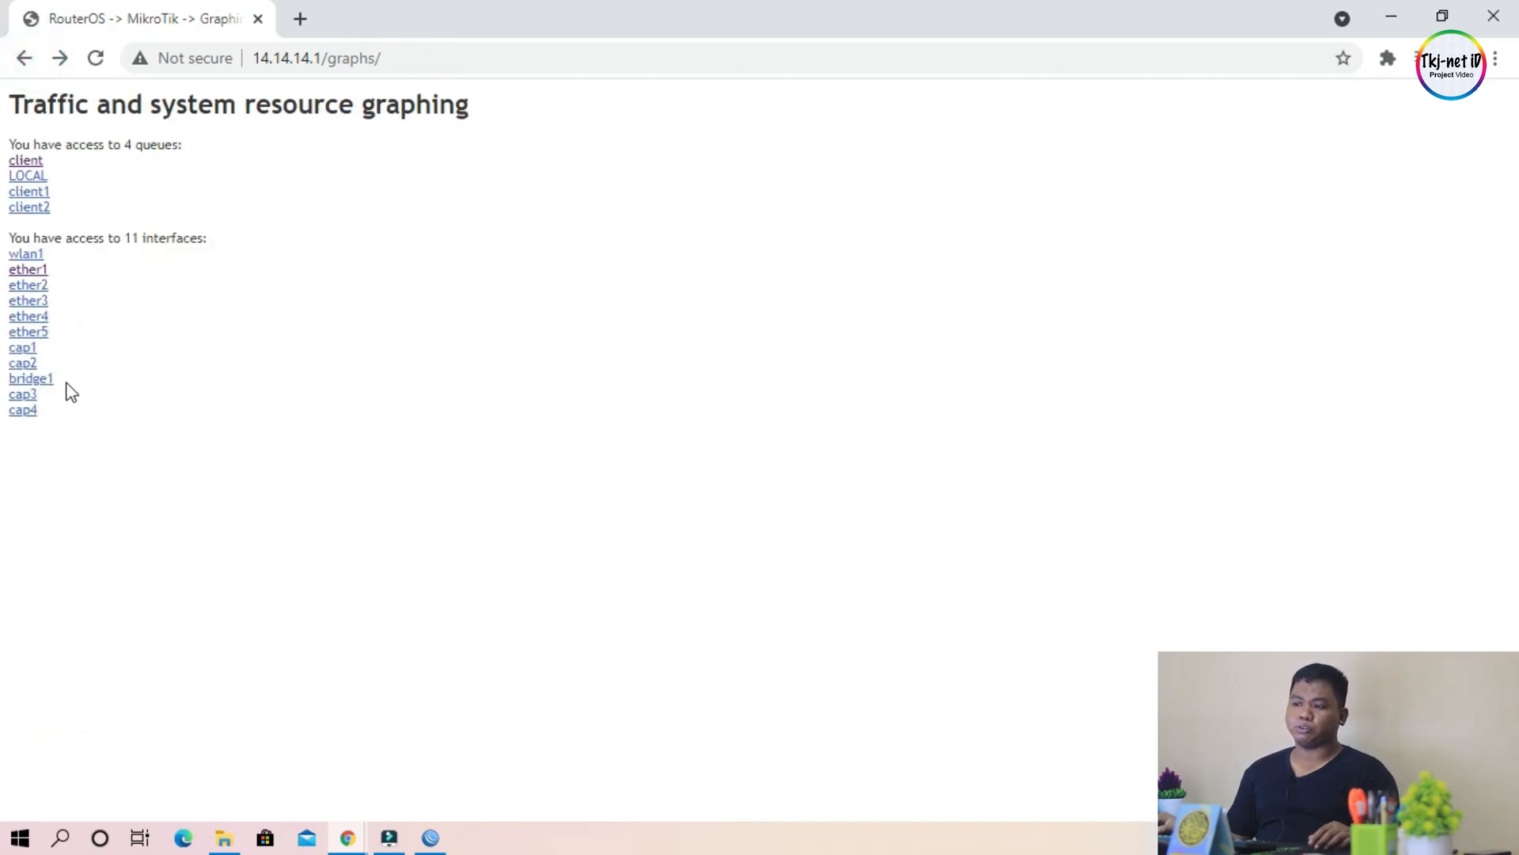
{"action": "left_click", "coordinate": [37, 261]}
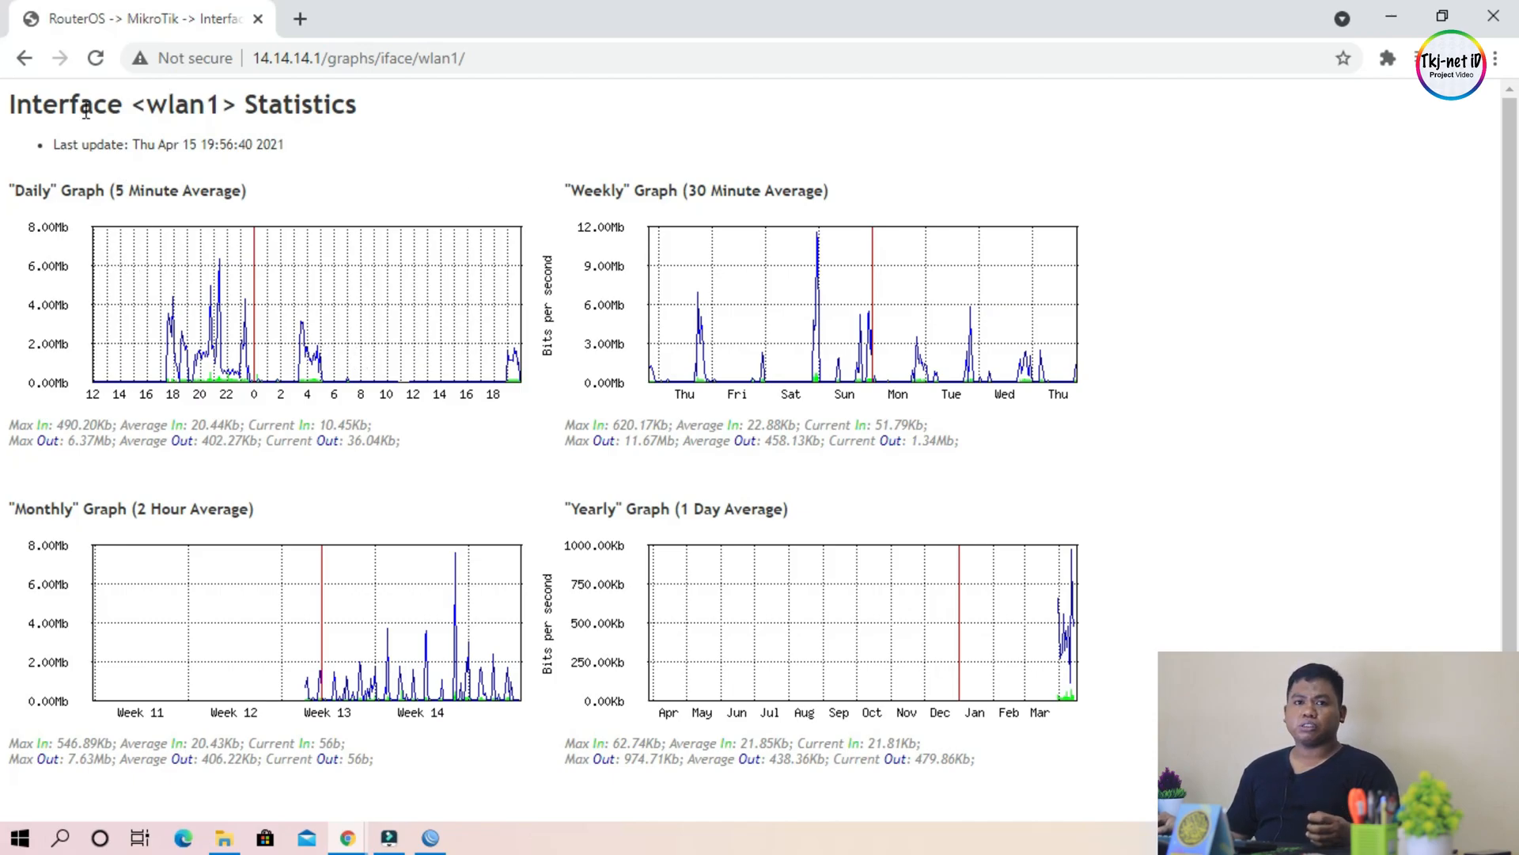
{"action": "left_click", "coordinate": [26, 60]}
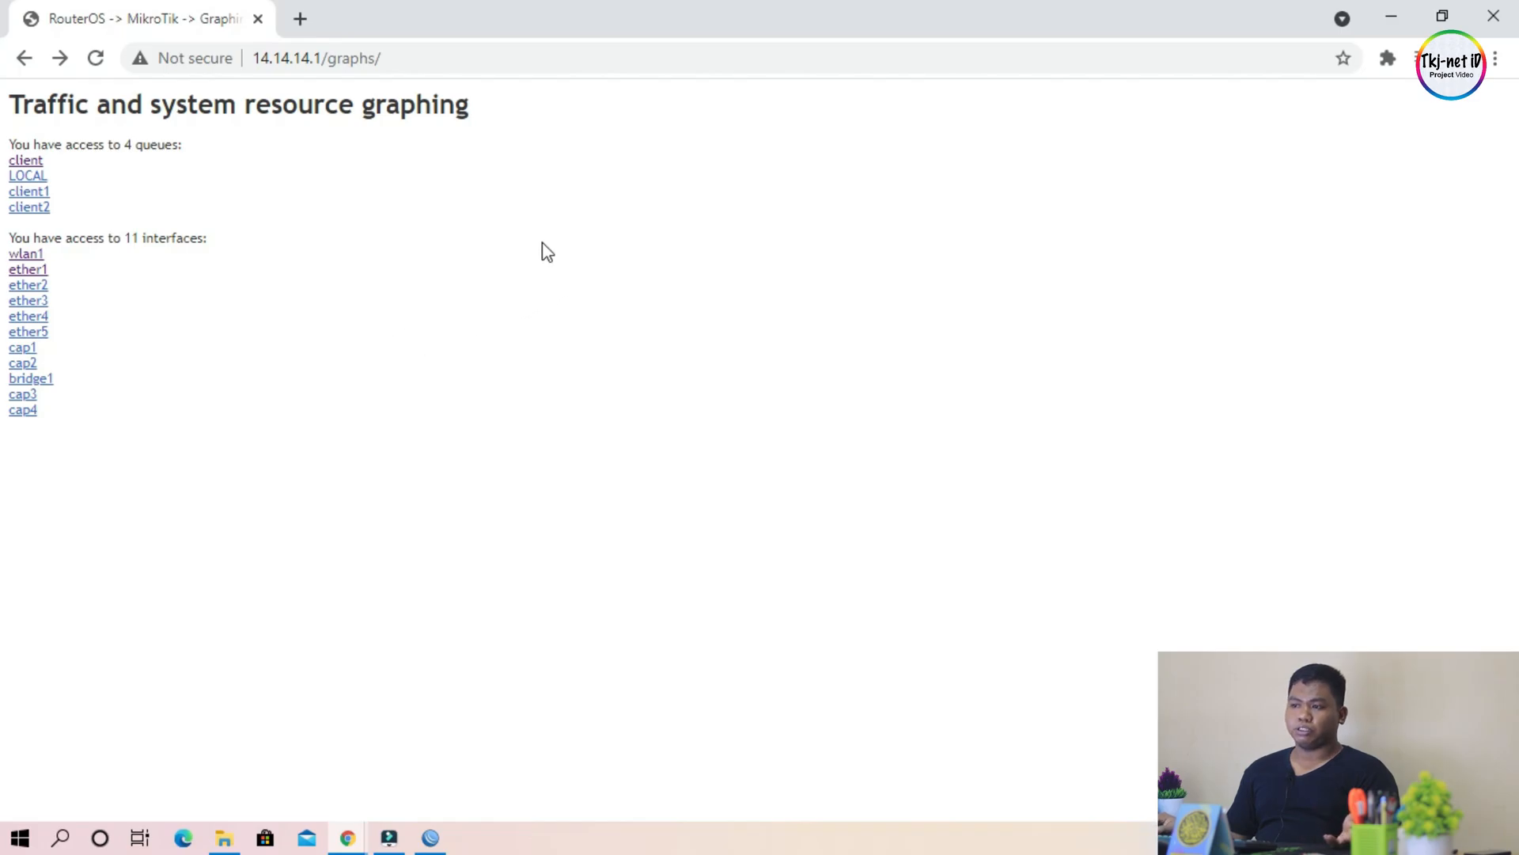
Step: Open the statistics of the client queue and examine its limits and daily, weekly, monthly and yearly graphs
{"action": "left_click", "coordinate": [31, 160]}
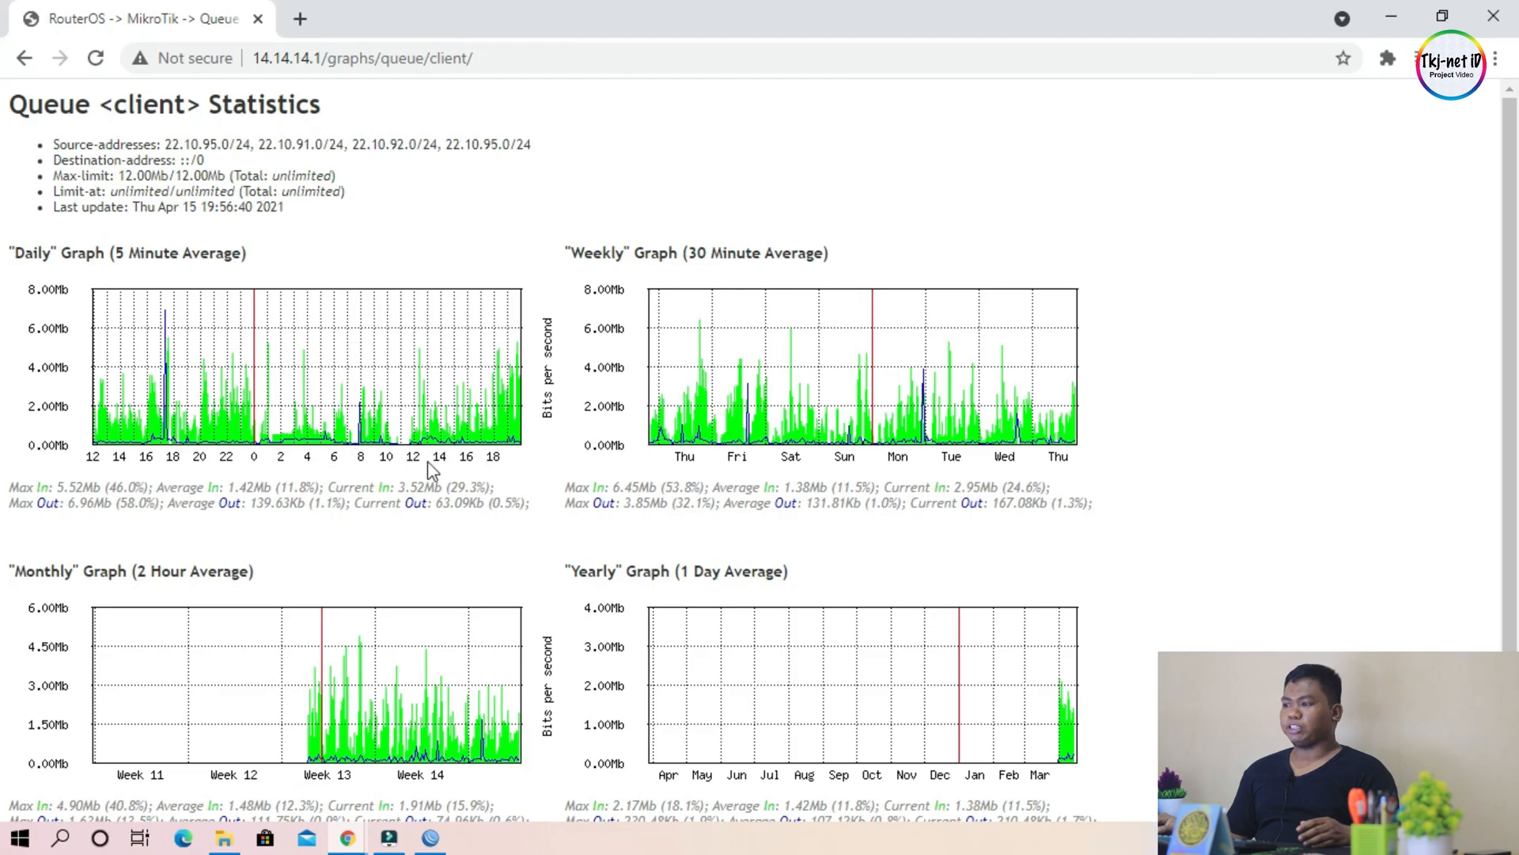
{"action": "scroll", "coordinate": [863, 564], "scroll_direction": "down", "scroll_amount": 1}
{"action": "scroll", "coordinate": [839, 543], "scroll_direction": "up", "scroll_amount": 1}
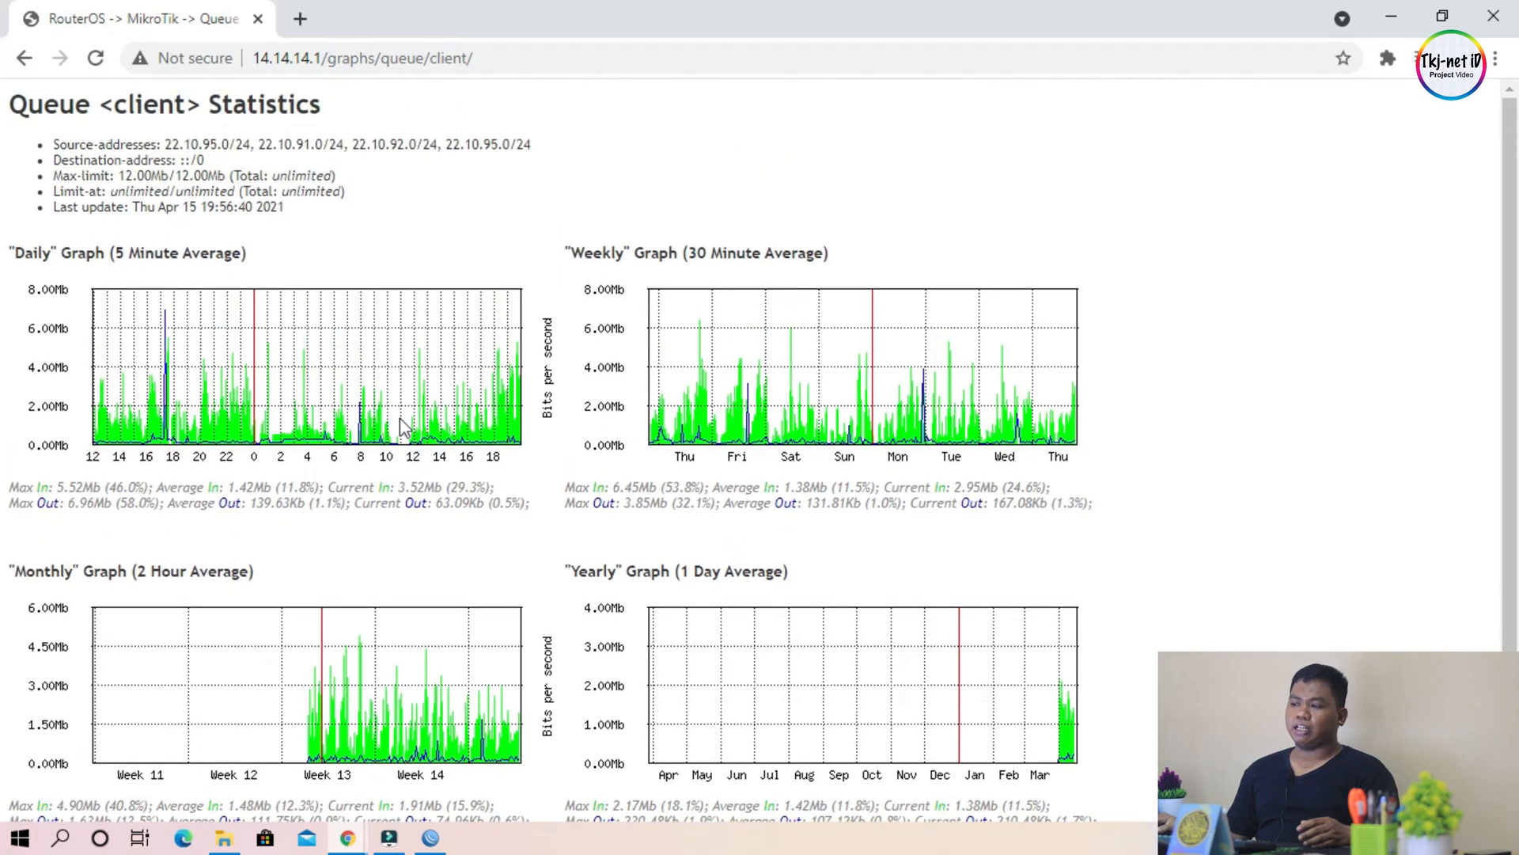